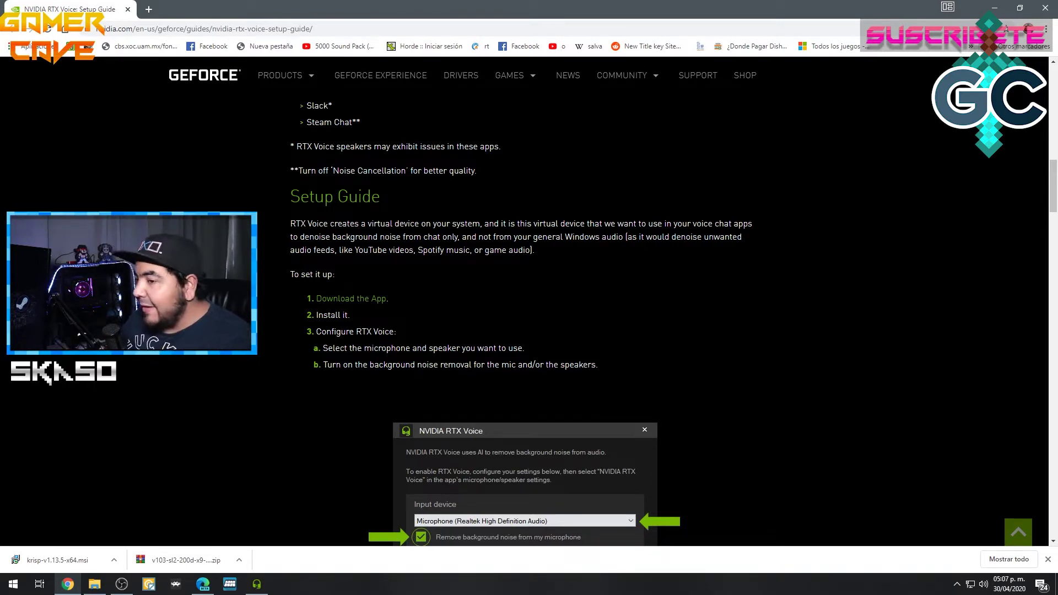
# Review the supported apps and setup instructions in the NVIDIA RTX Voice Setup Guide page
pyautogui.scroll(4, 554, 325)
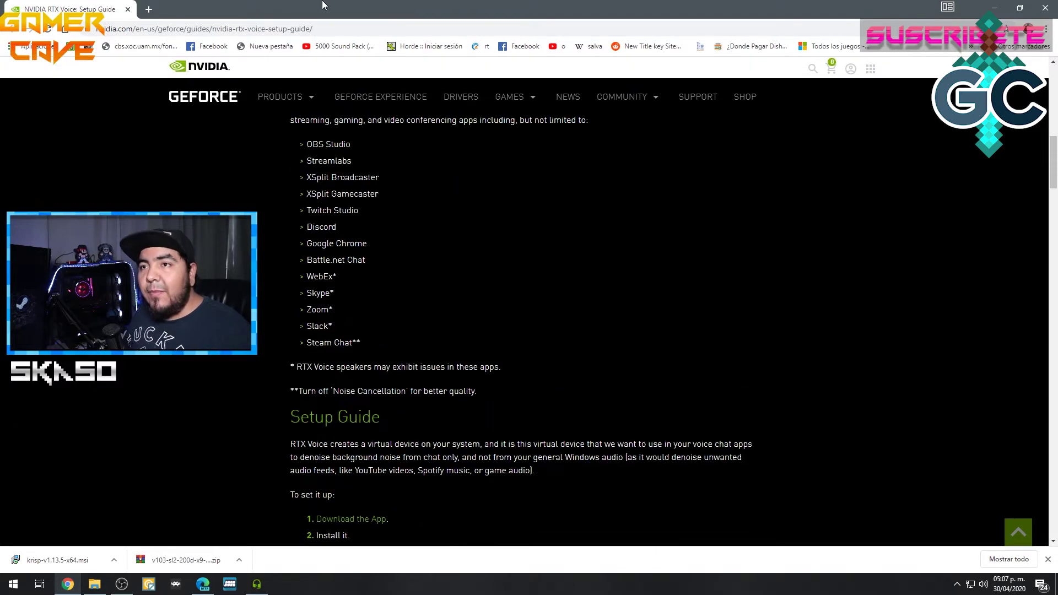
pyautogui.scroll(-5, 554, 323)
pyautogui.scroll(17, 447, 228)
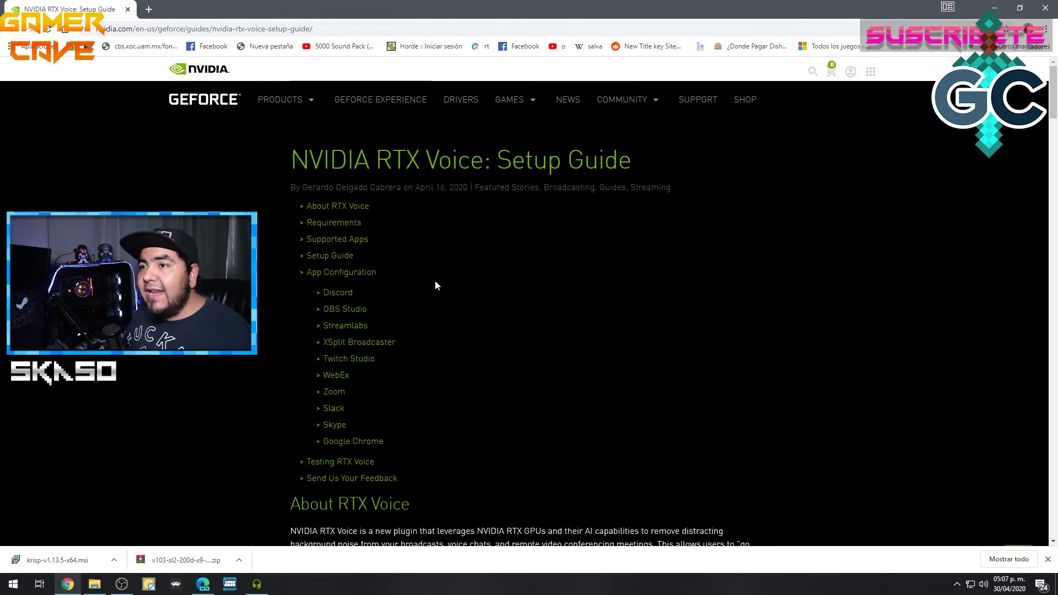
pyautogui.moveTo(260, 152); pyautogui.dragTo(511, 161)
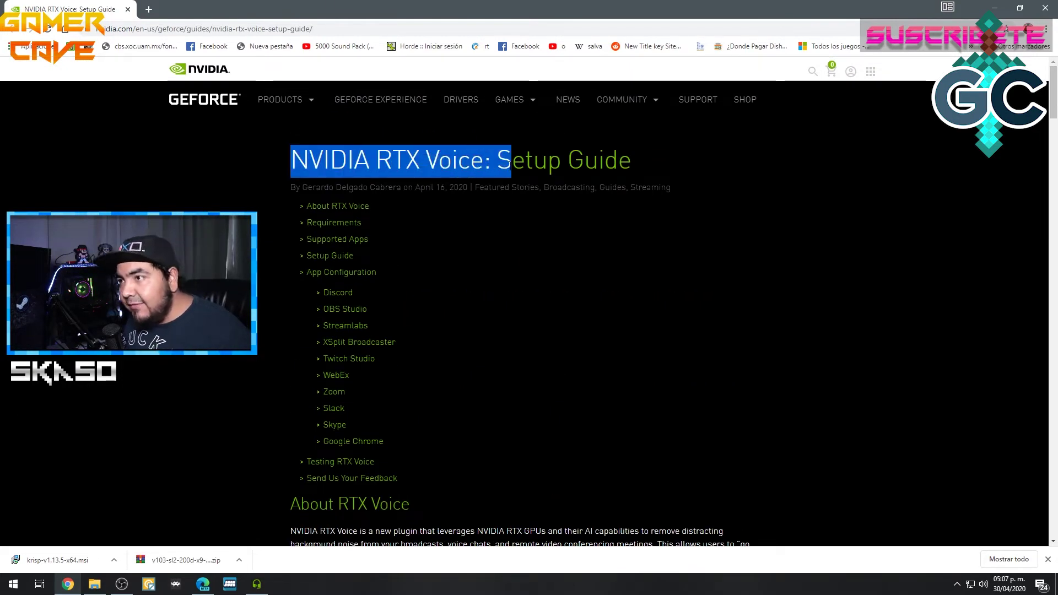
pyautogui.click(534, 267)
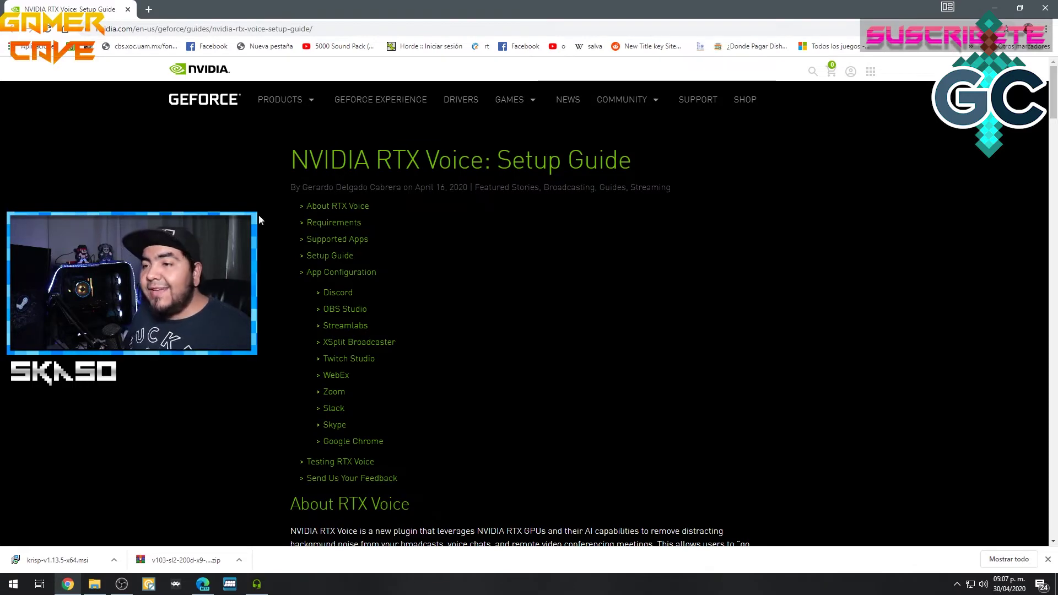
pyautogui.scroll(-15, 320, 282)
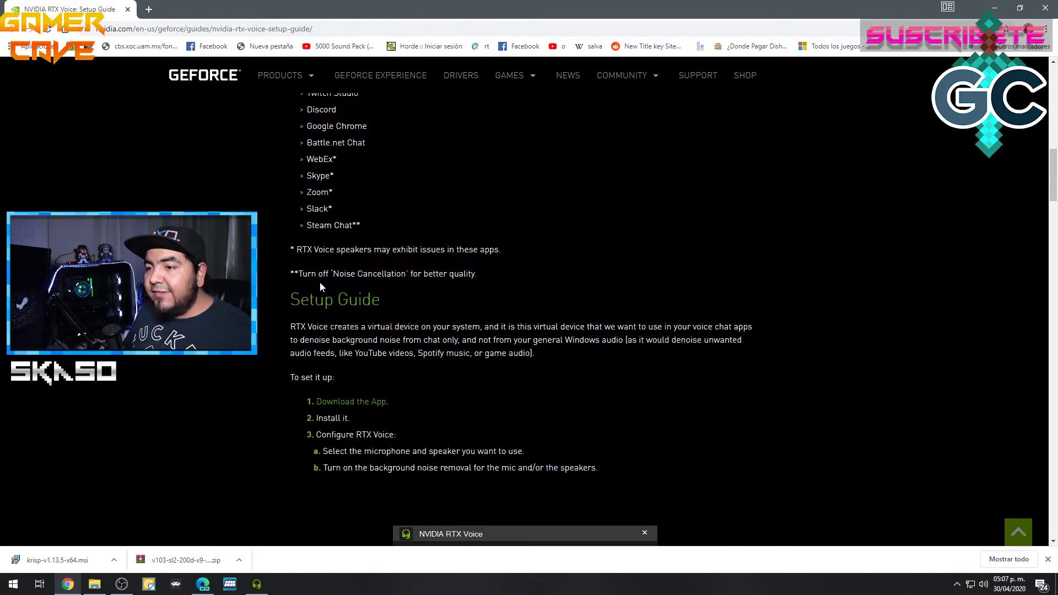
pyautogui.scroll(-1, 321, 287)
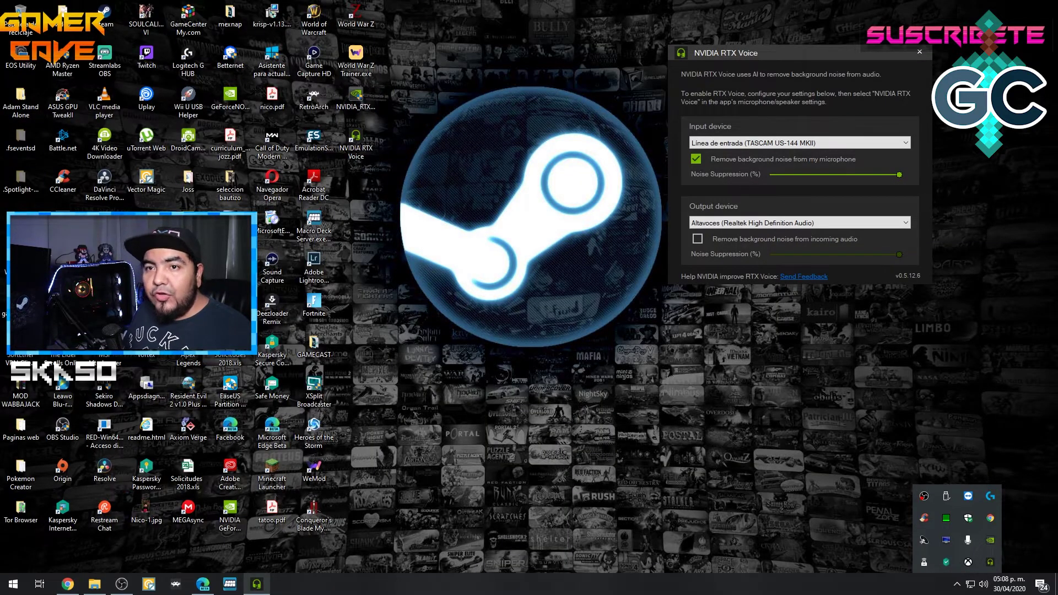
# Run the NVIDIA RTX Voice v0.5.12.6 installer from the desktop so it unpacks its files, and close the installer window
pyautogui.click(361, 100)
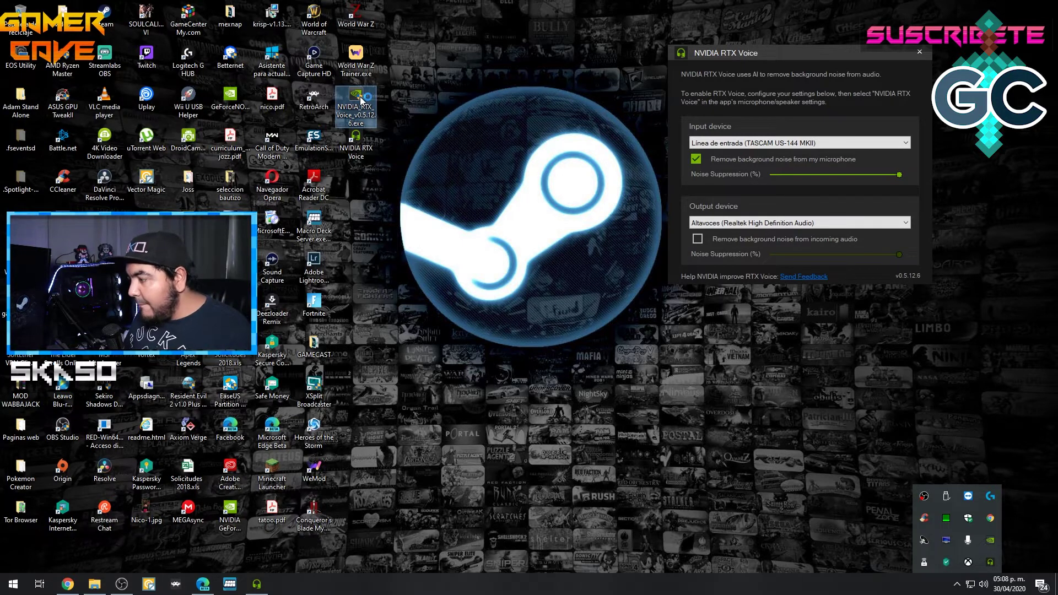
pyautogui.doubleClick(357, 104)
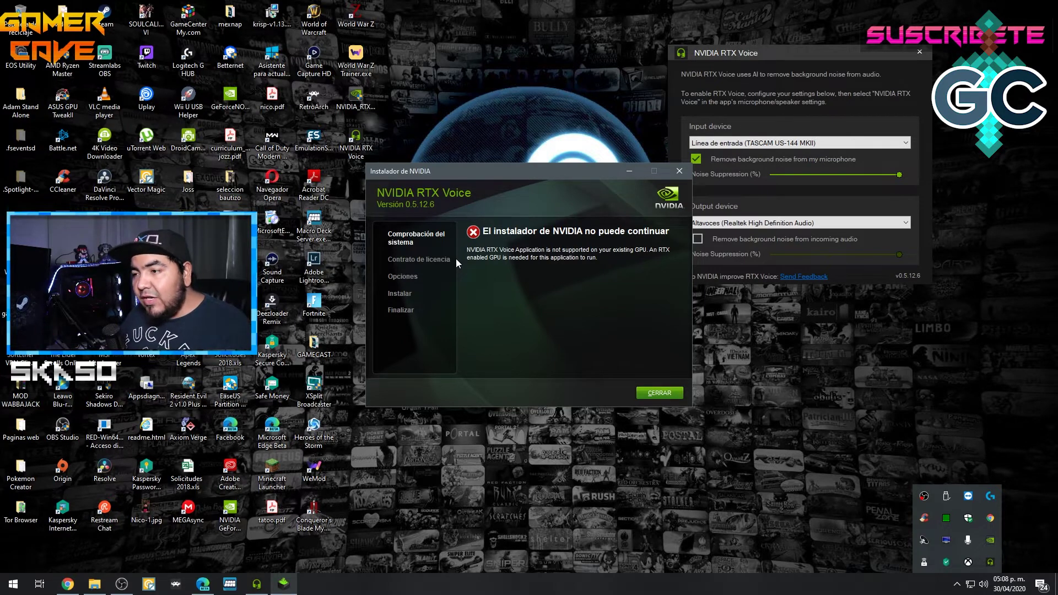
pyautogui.click(677, 395)
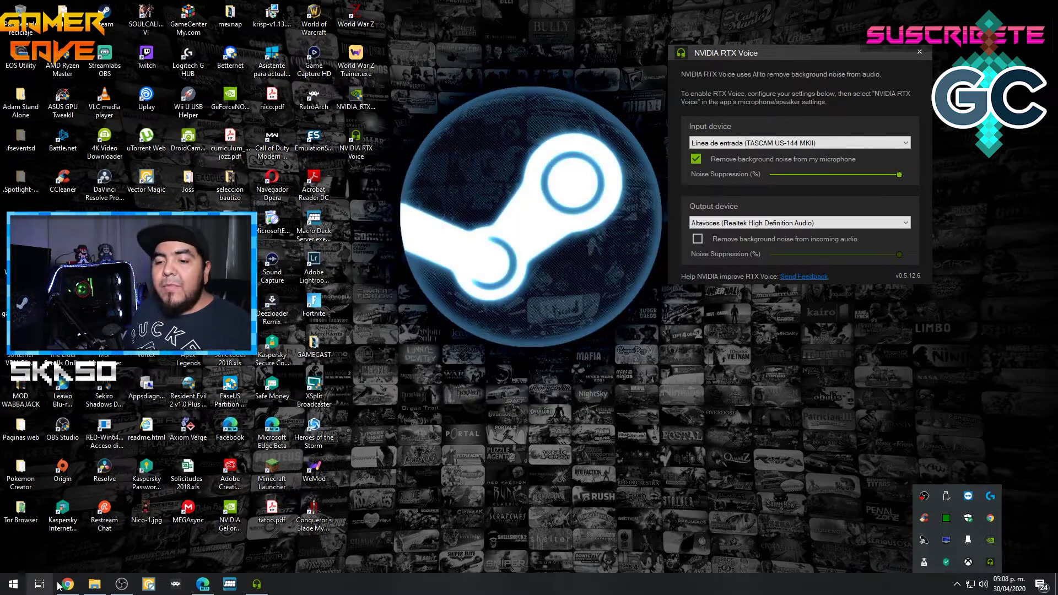
# Switch to File Explorer, browse to C:\temp\NVRTXVoice, check inside its NvAFX folder and return to NVRTXVoice
pyautogui.rightClick(85, 590)
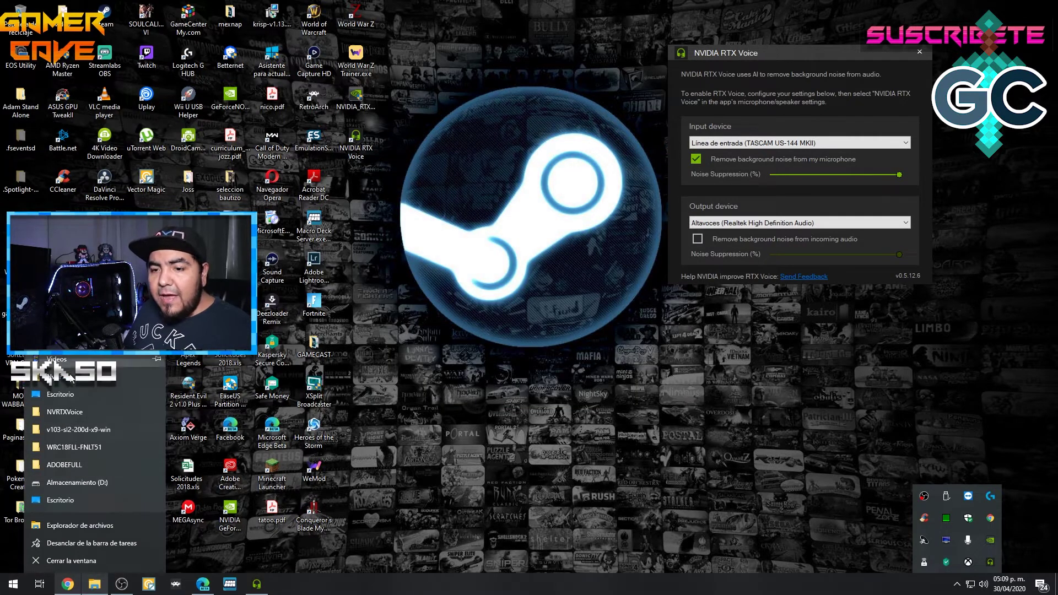
pyautogui.click(76, 482)
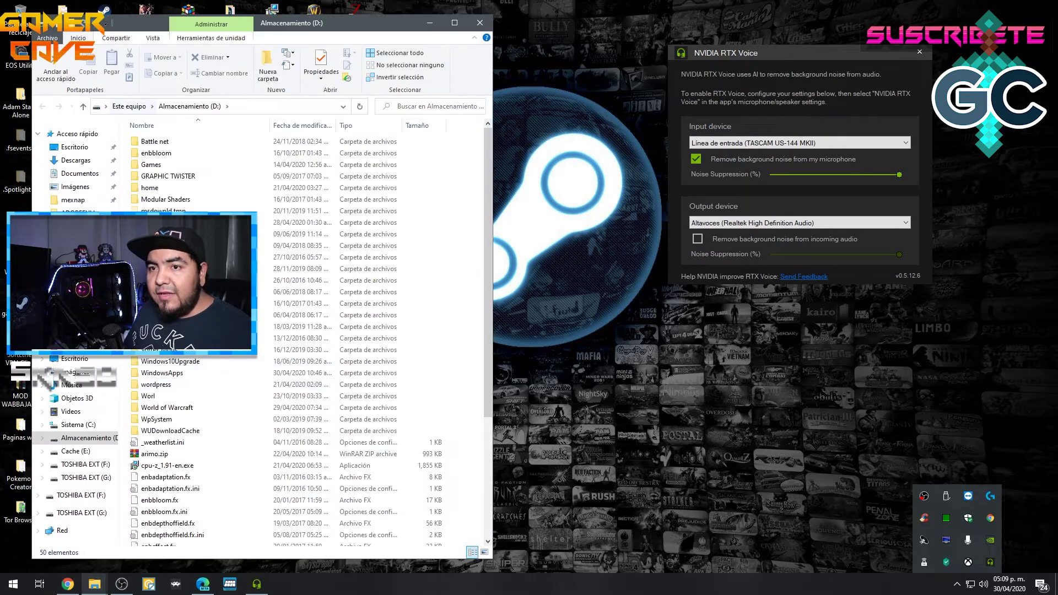
pyautogui.click(75, 425)
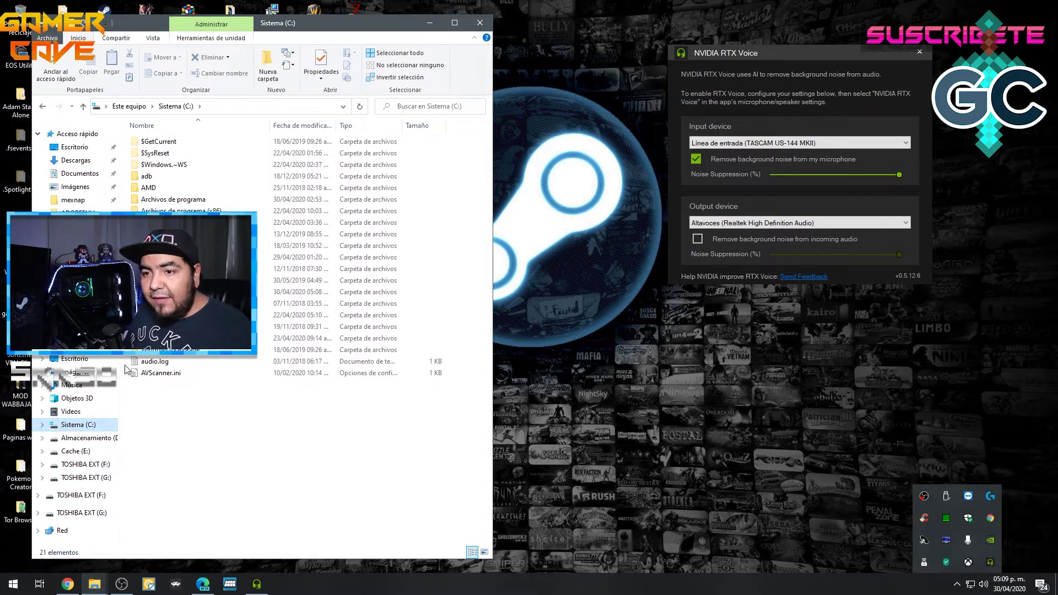
pyautogui.doubleClick(181, 292)
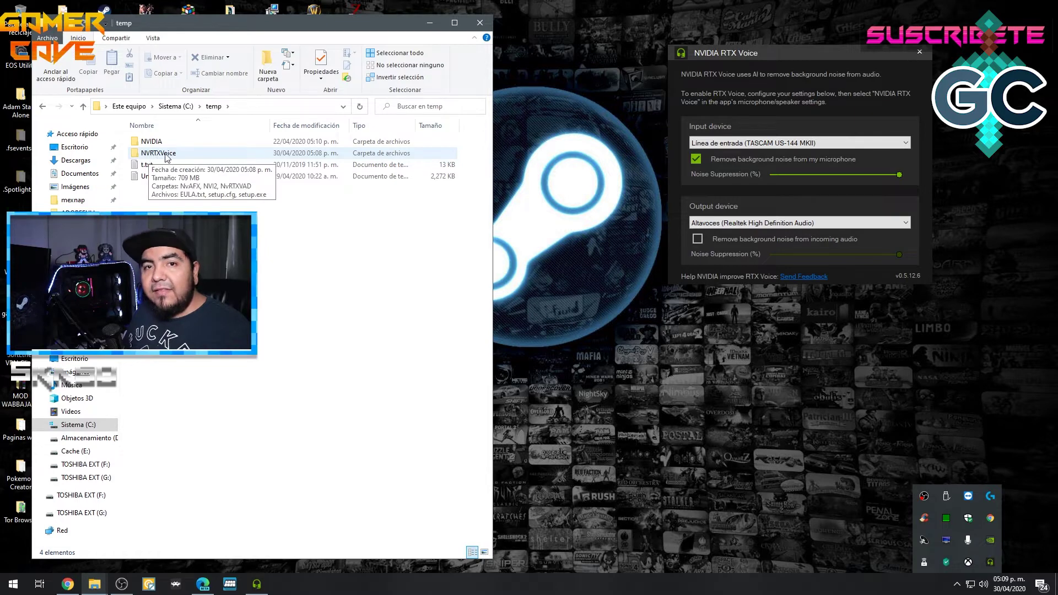
pyautogui.doubleClick(171, 156)
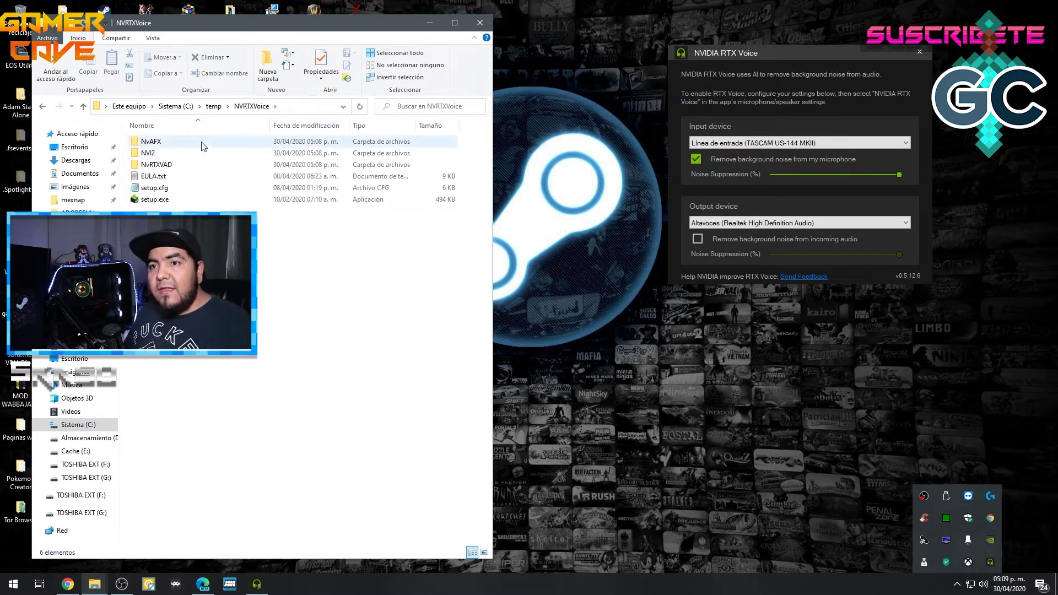
pyautogui.doubleClick(151, 144)
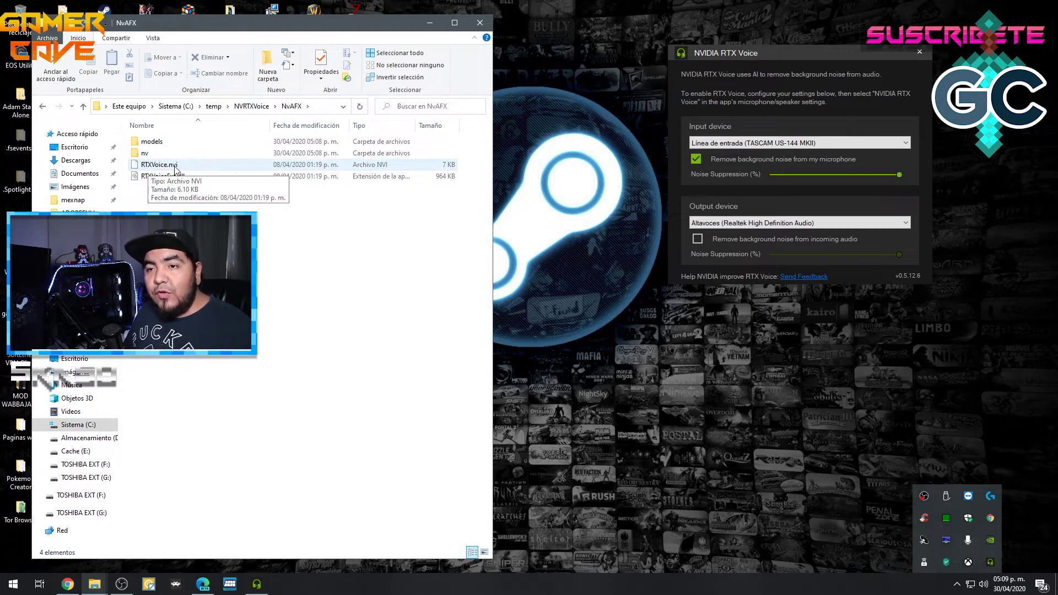
pyautogui.click(43, 106)
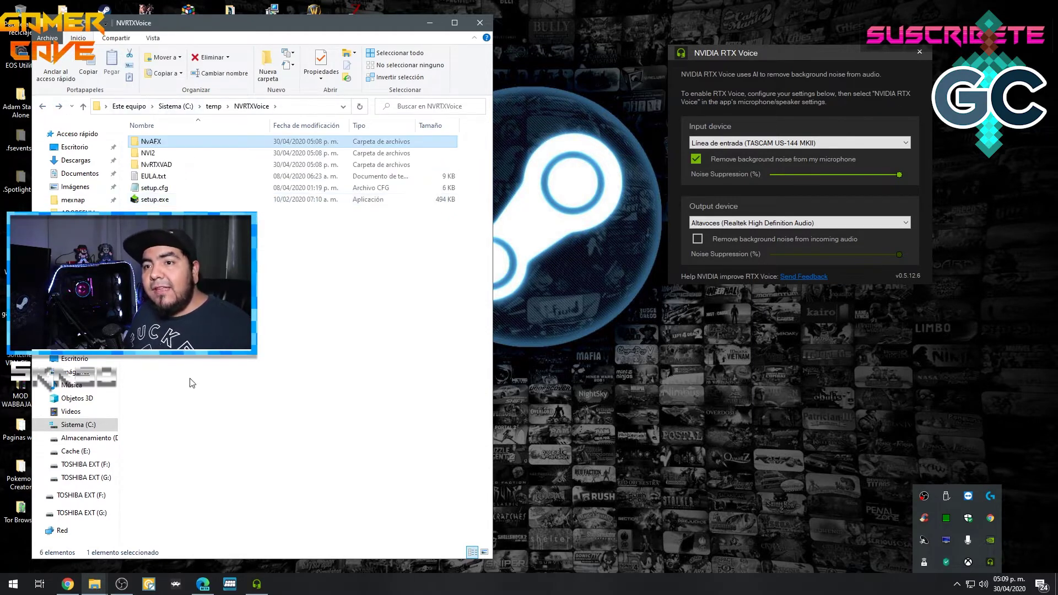
# Launch Notepad (Bloc de notas) and place its empty window beside the File Explorer window
pyautogui.click(12, 585)
pyautogui.write('b')
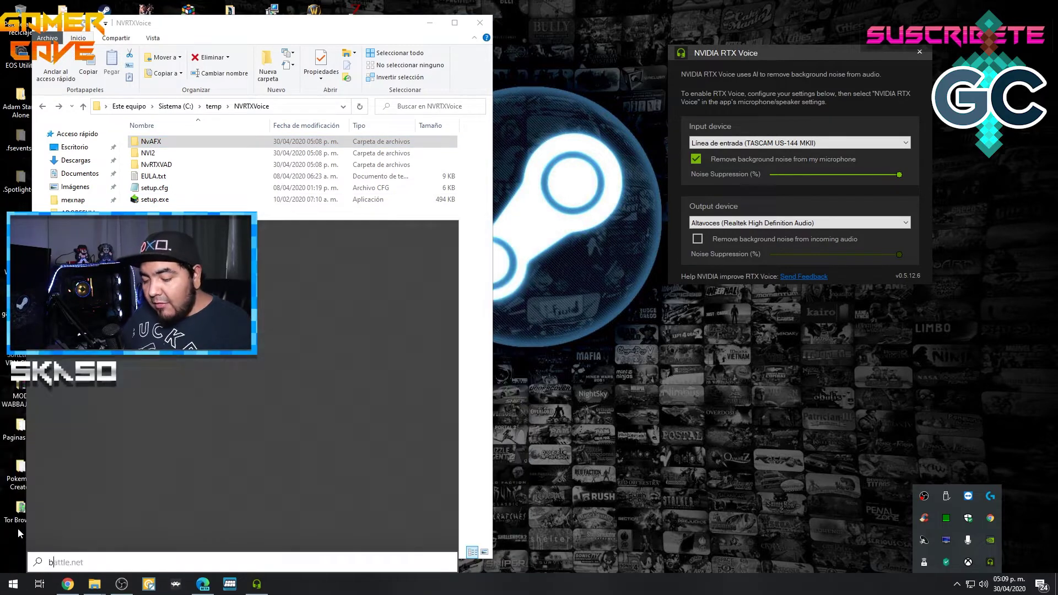
pyautogui.write('loc')
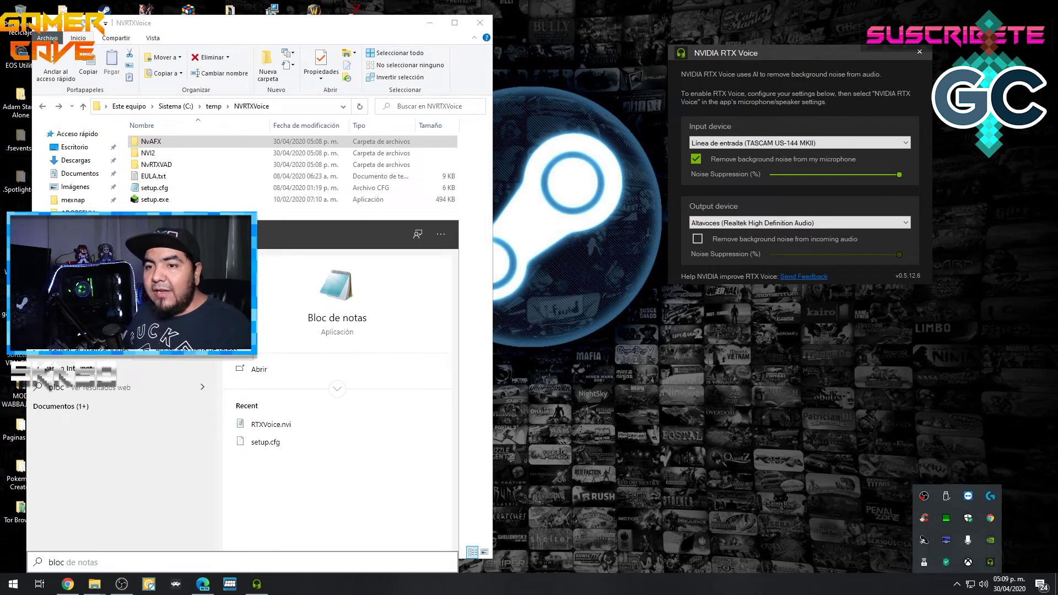
pyautogui.press('Return')
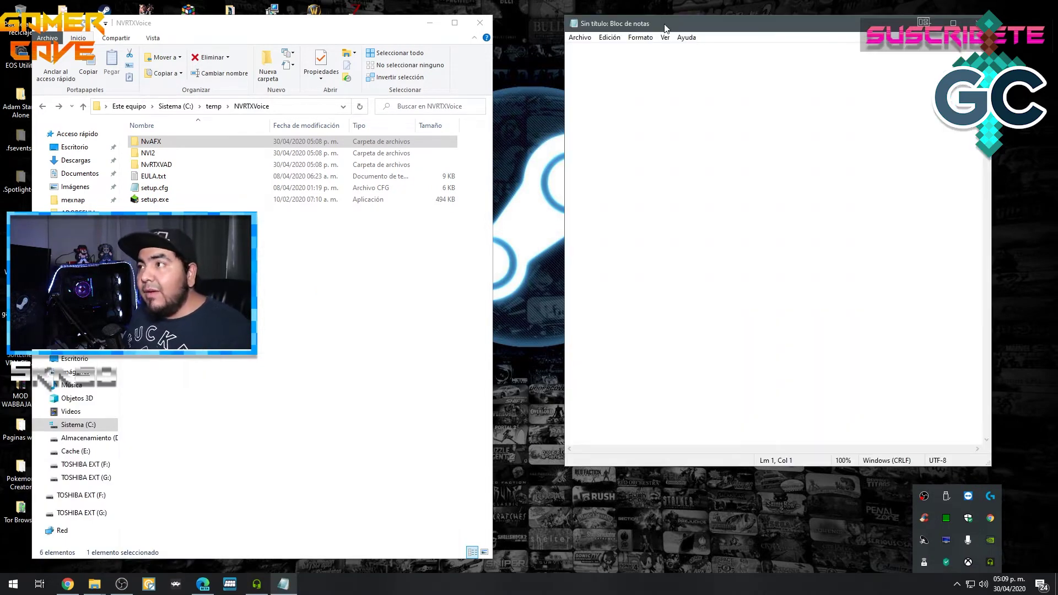
pyautogui.moveTo(665, 28); pyautogui.dragTo(619, 61)
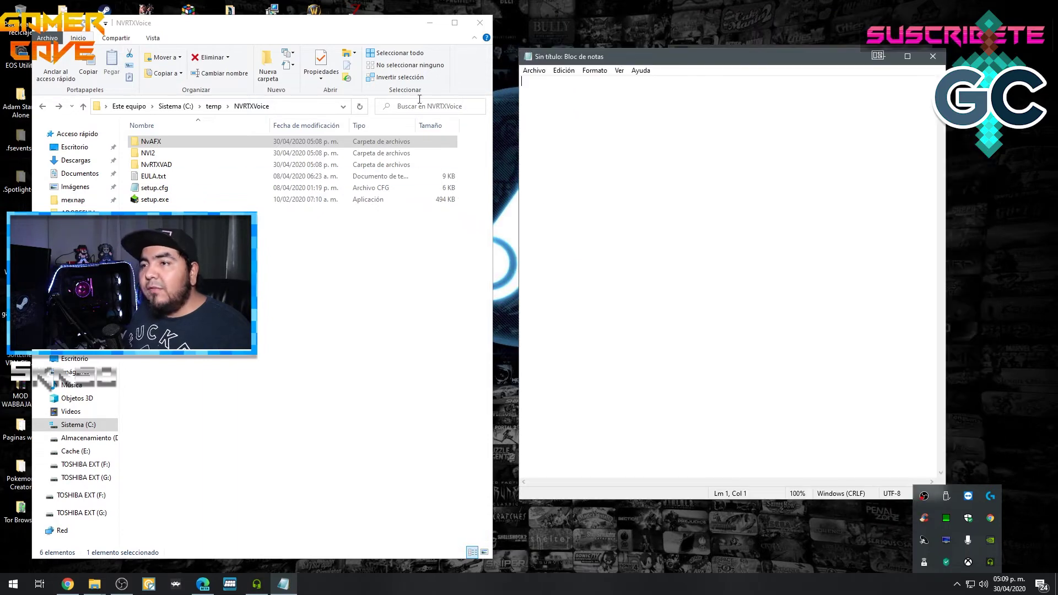
# Start opening a file in Notepad and browse to the folder C:\temp\NVRTXVoice\NvAFX
pyautogui.click(534, 70)
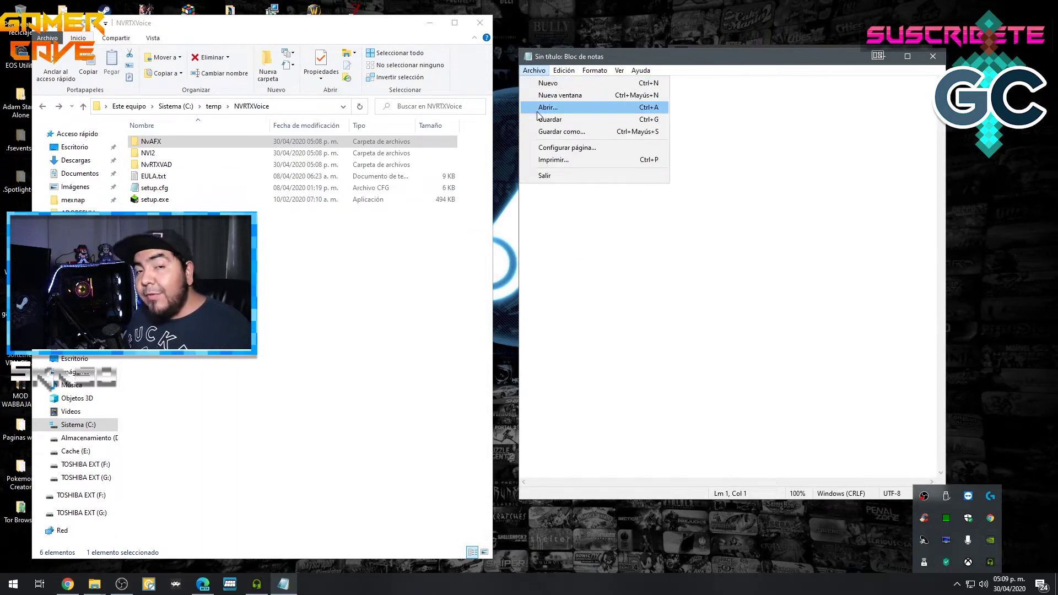
pyautogui.click(543, 108)
pyautogui.scroll(-5, 549, 269)
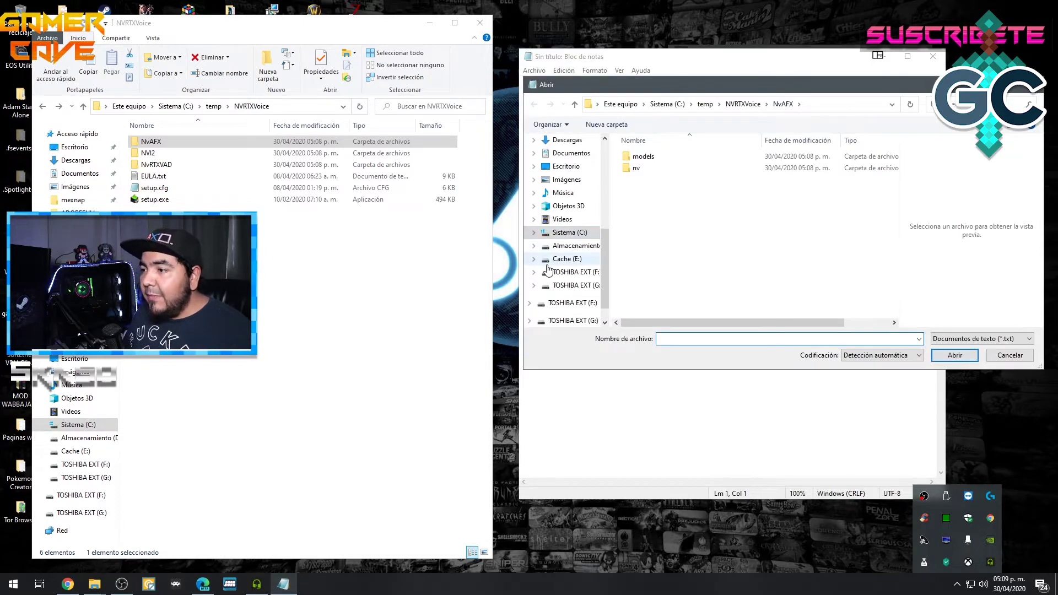
pyautogui.click(565, 206)
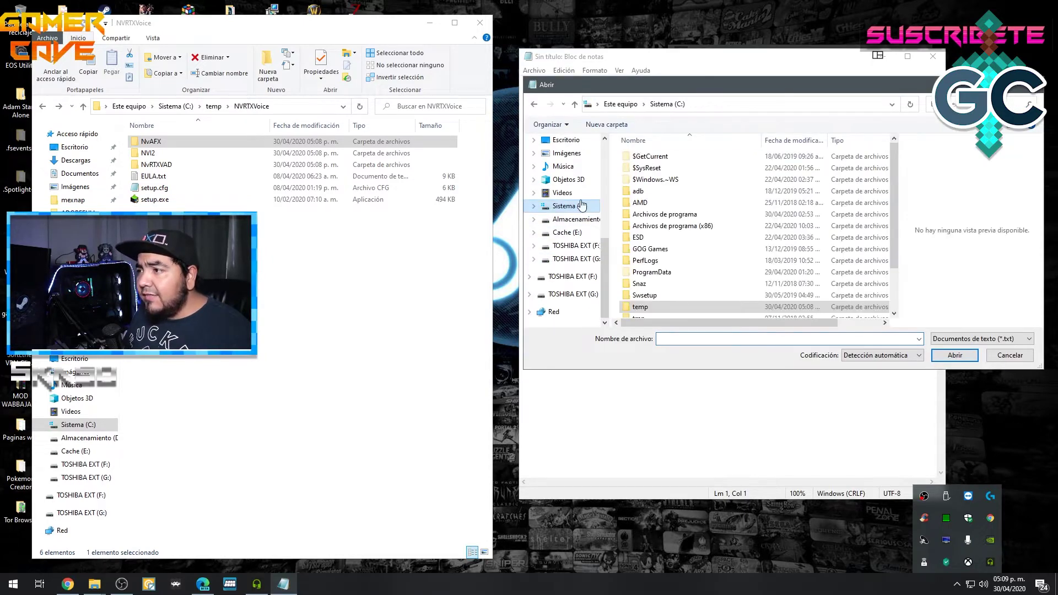
pyautogui.scroll(-1, 656, 270)
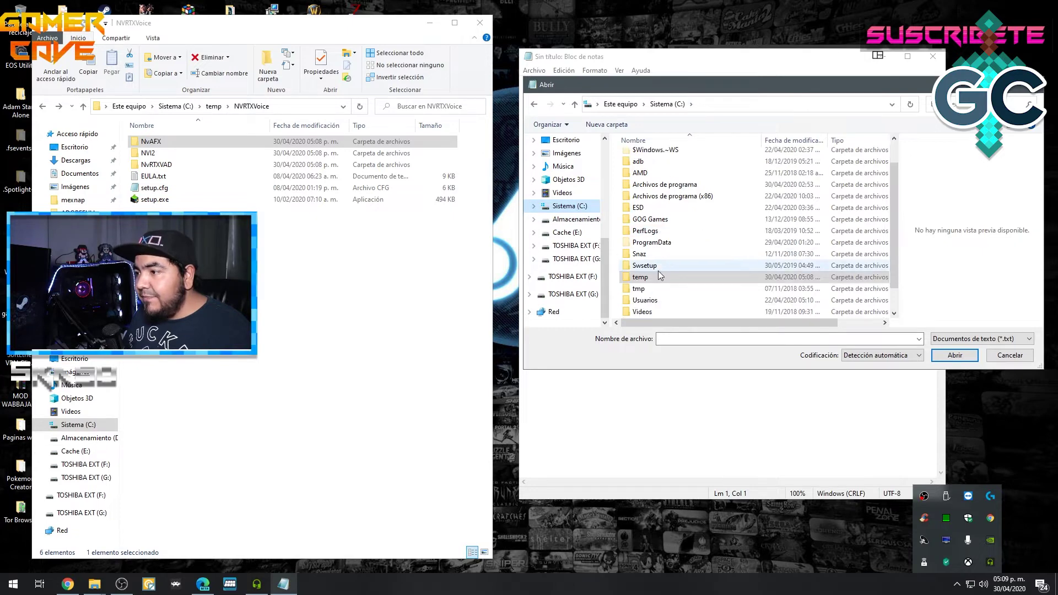
pyautogui.doubleClick(657, 274)
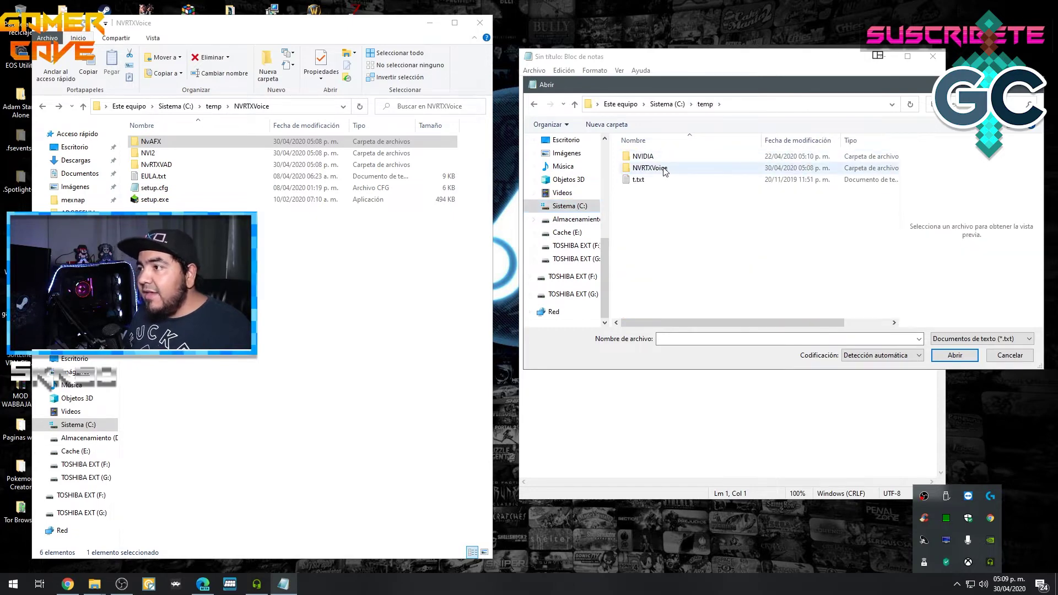
pyautogui.doubleClick(648, 169)
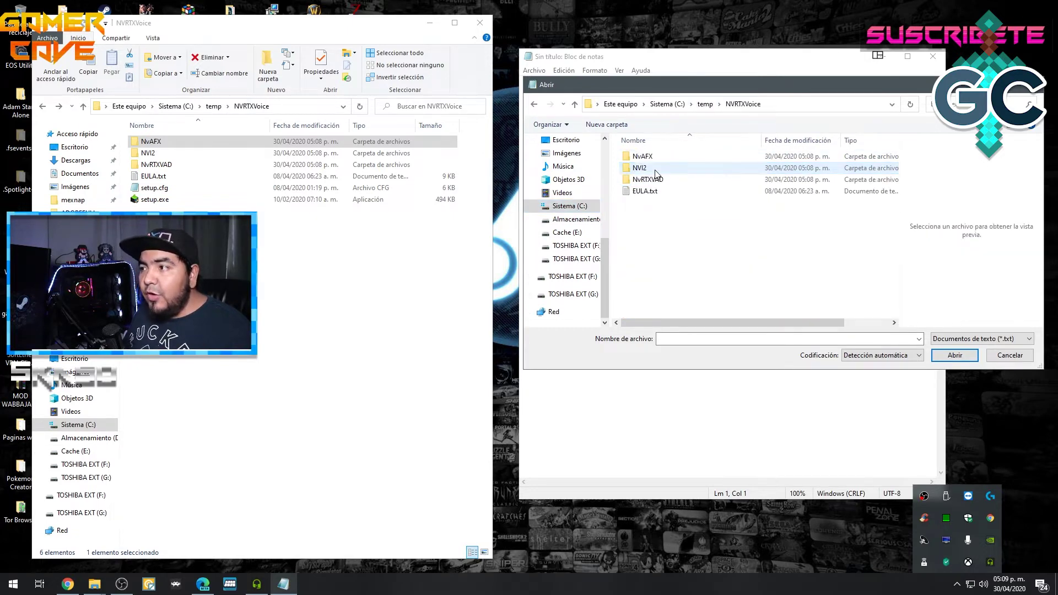
pyautogui.click(657, 157)
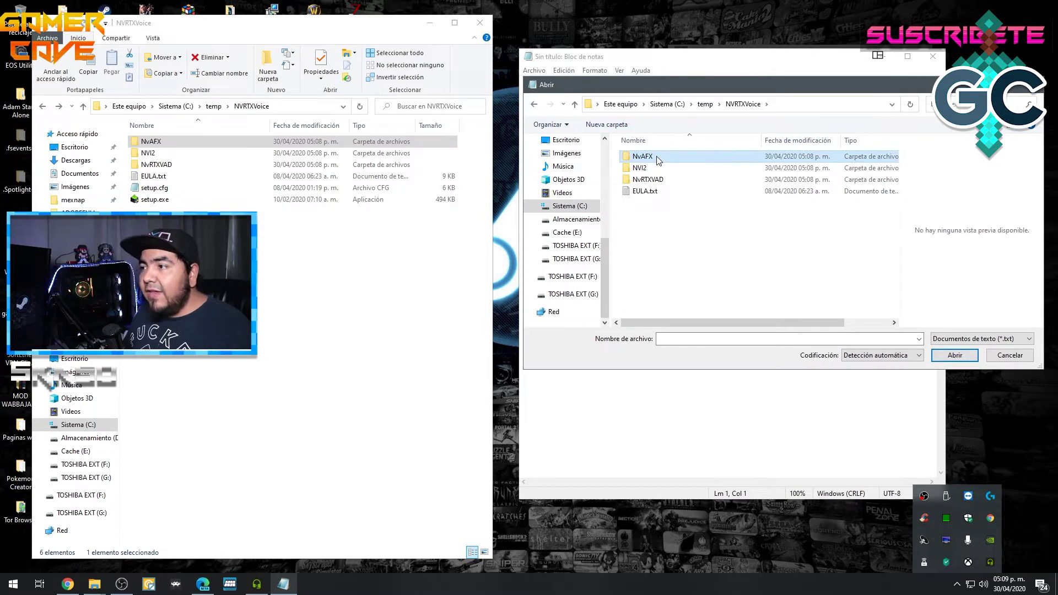
pyautogui.doubleClick(657, 157)
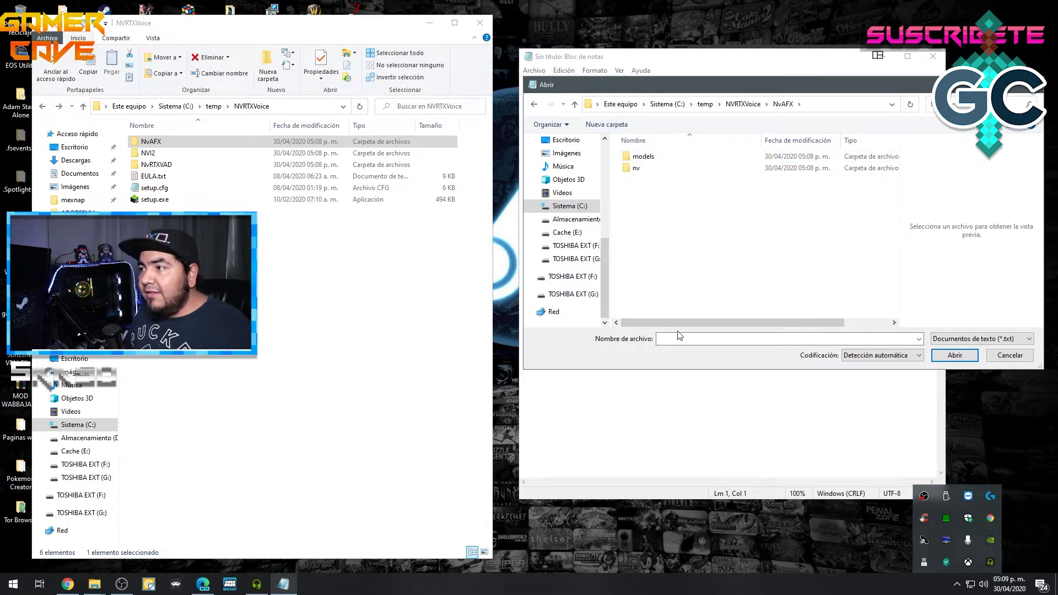
# Show all file types (*.*) and open RTXVoice.nvi from the NvAFX folder
pyautogui.click(958, 339)
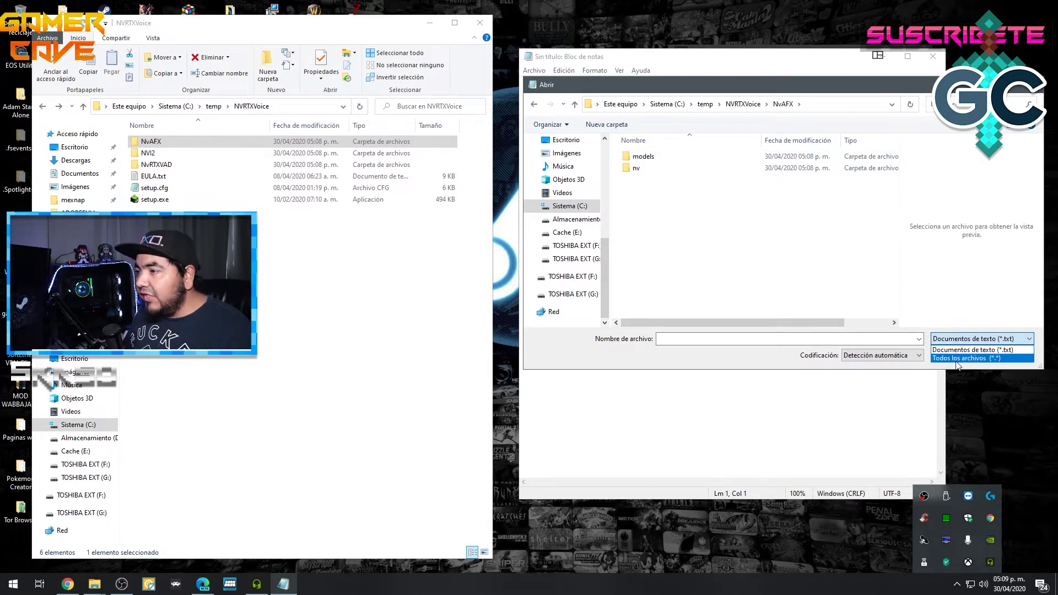
pyautogui.click(957, 359)
pyautogui.click(661, 179)
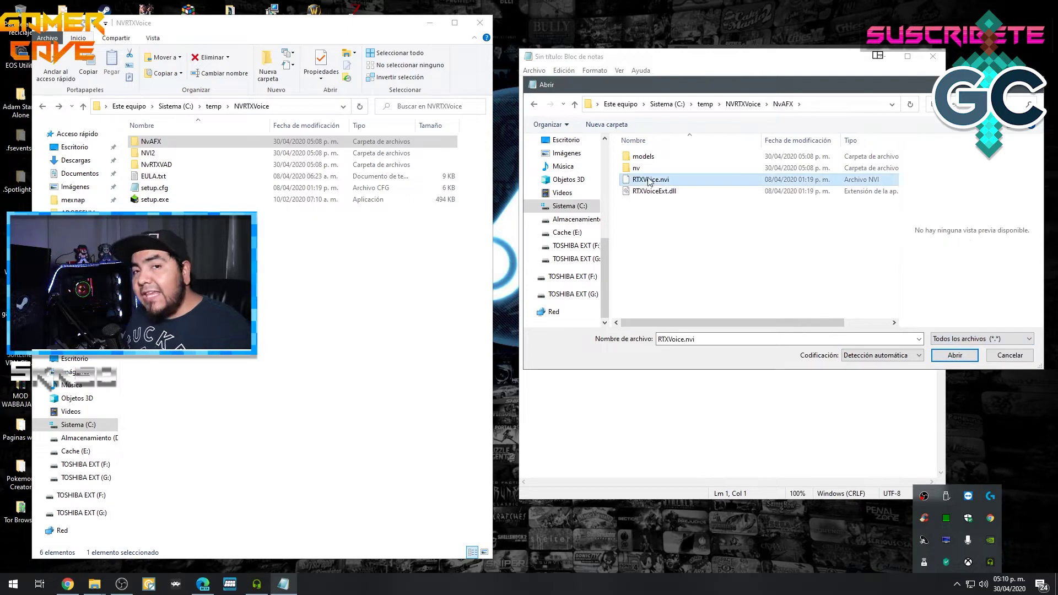
pyautogui.doubleClick(677, 181)
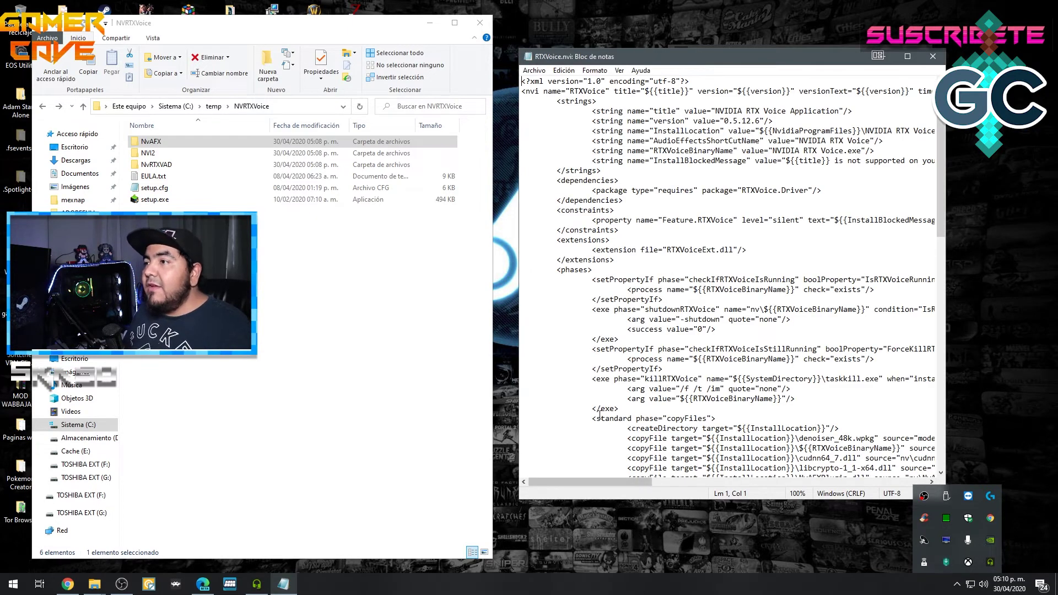
# Enlarge the Notepad window, delete the whole <constraints> block including its opening and closing tags, and save RTXVoice.nvi
pyautogui.doubleClick(724, 499)
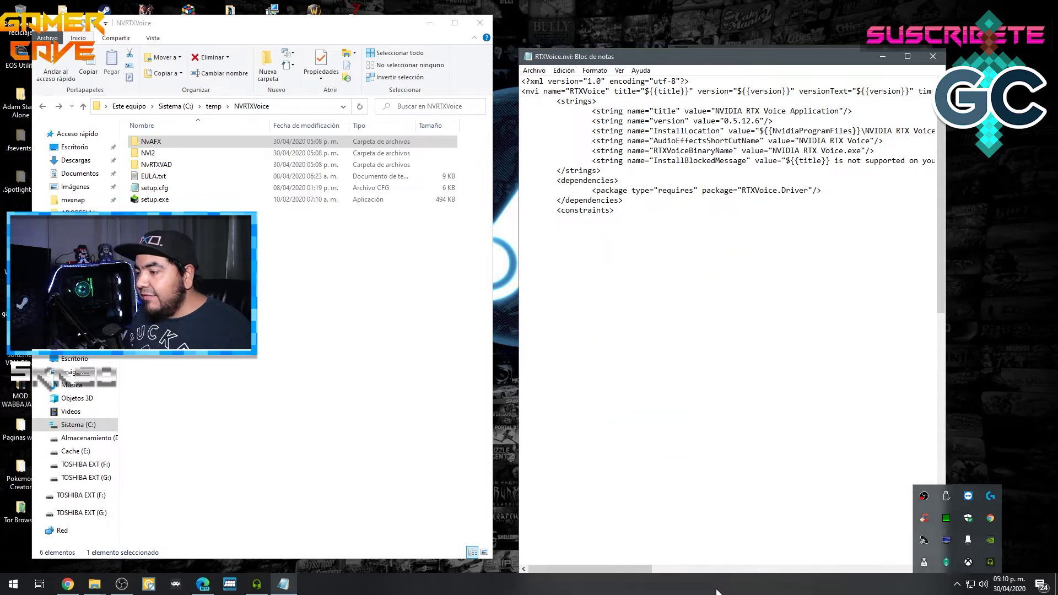
pyautogui.moveTo(680, 51); pyautogui.dragTo(680, 29)
pyautogui.moveTo(558, 188); pyautogui.dragTo(622, 208)
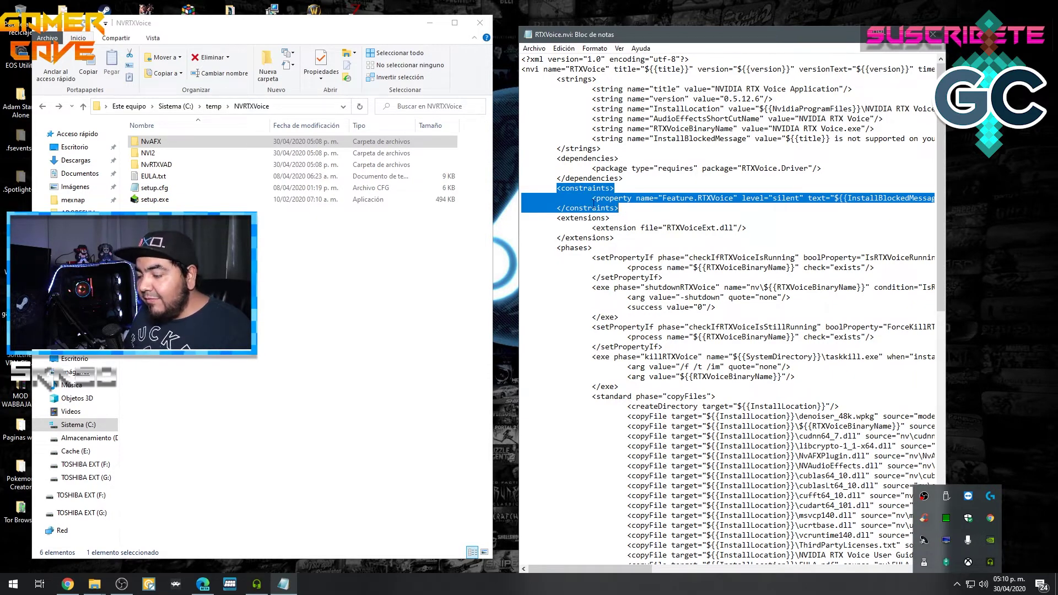
pyautogui.press('Delete')
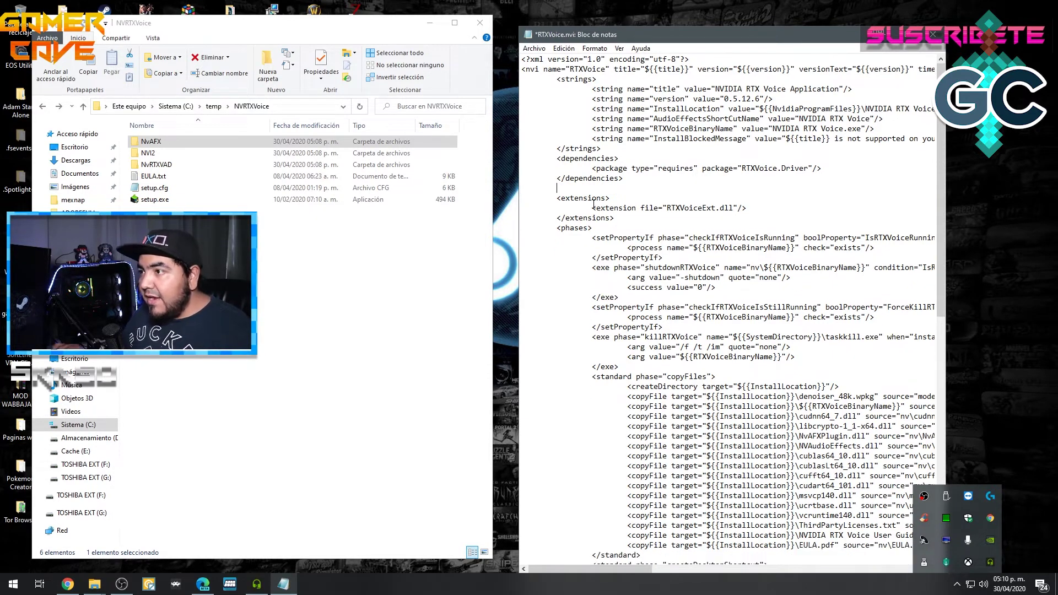
pyautogui.click(533, 49)
pyautogui.click(547, 96)
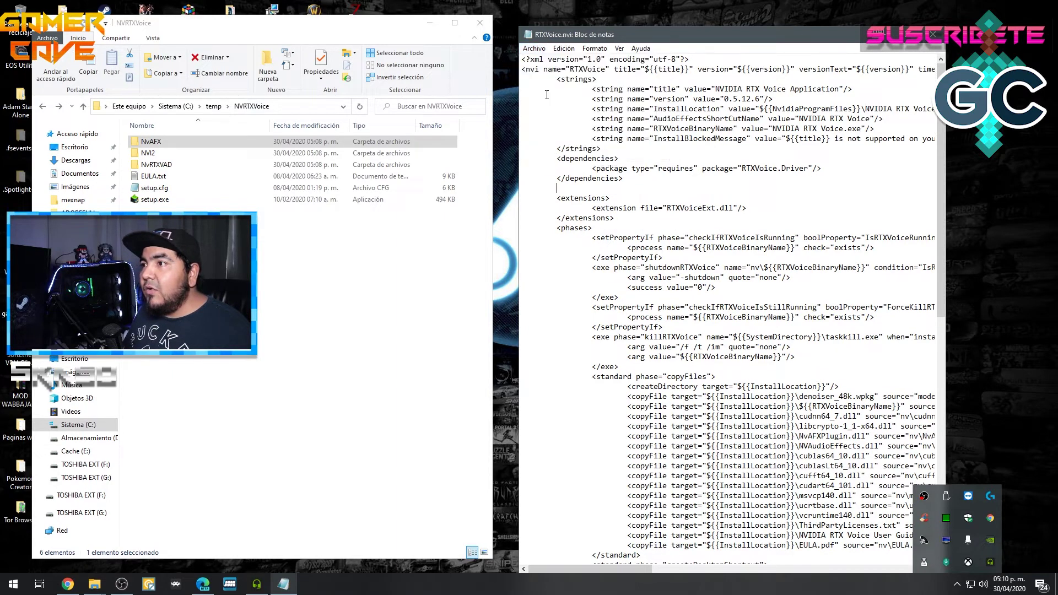
# Close Notepad, run setup.exe from the NVRTXVoice folder, and accept the license agreement to install NVIDIA RTX Voice
pyautogui.click(932, 38)
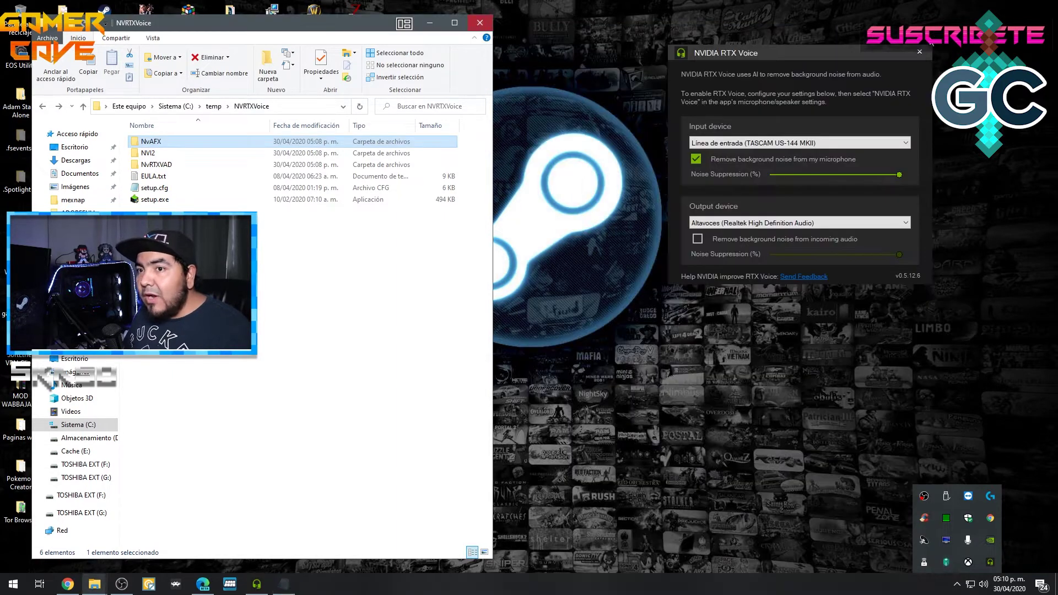
pyautogui.moveTo(252, 22); pyautogui.dragTo(647, 65)
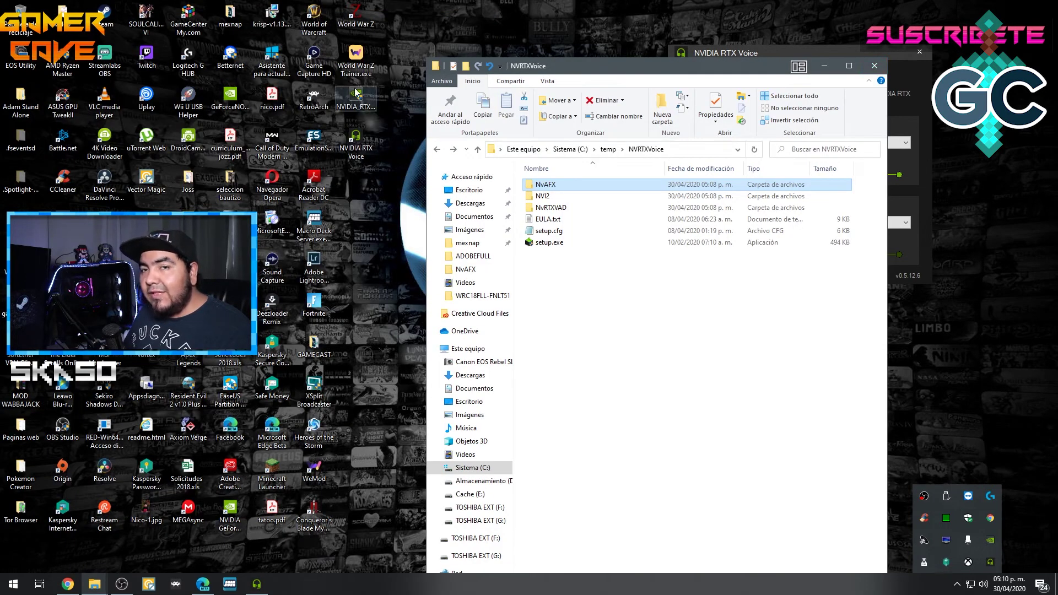
pyautogui.click(564, 244)
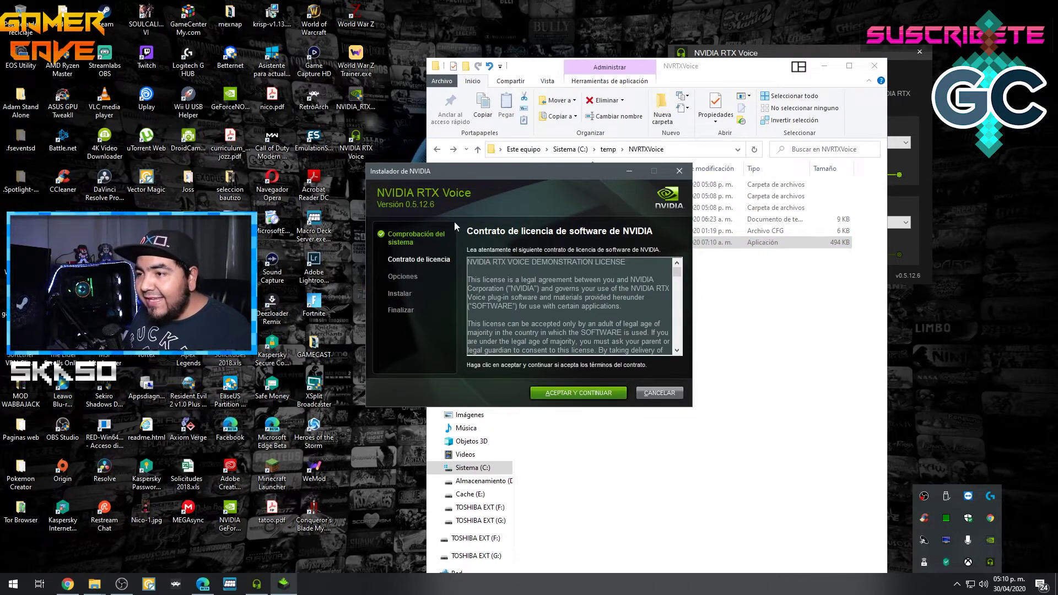
pyautogui.click(553, 391)
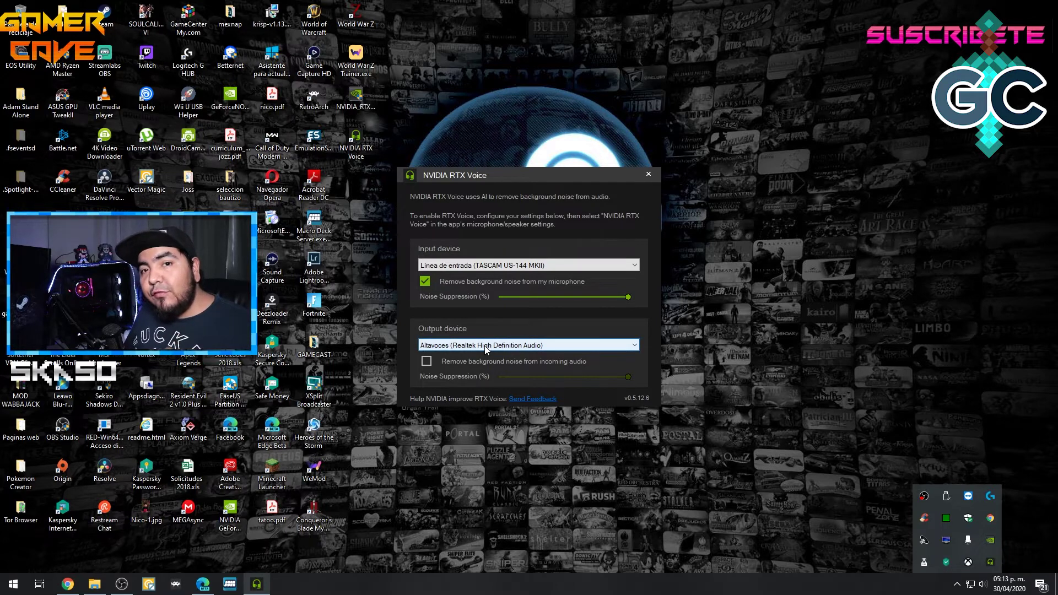
# Choose Línea de entrada (TASCAM US-144 MKII) as RTX Voice's input device and Realtek HD Audio 2nd output as its output device
pyautogui.click(529, 266)
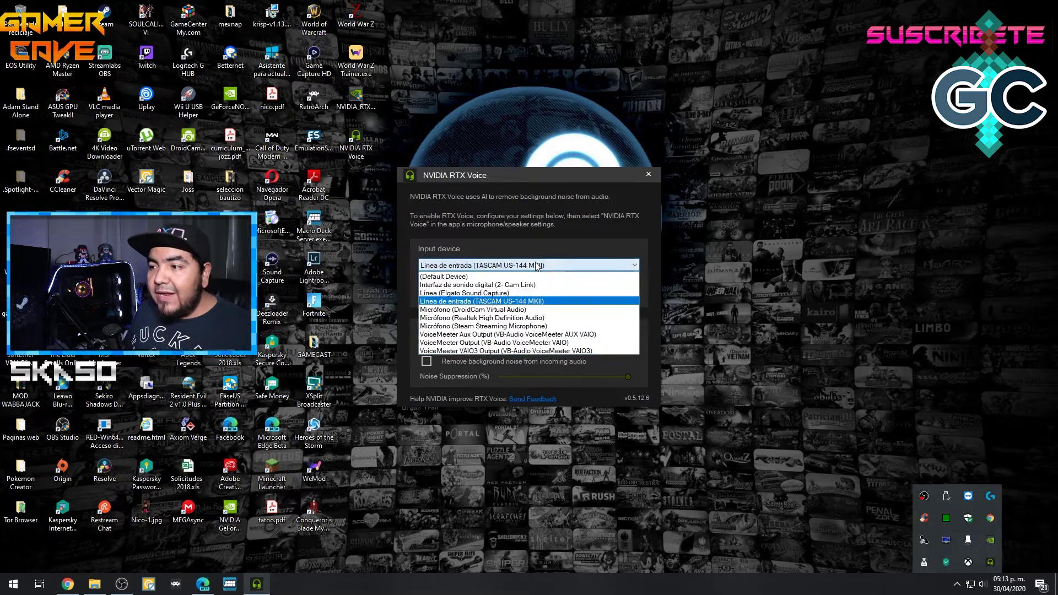
pyautogui.click(528, 303)
pyautogui.click(527, 345)
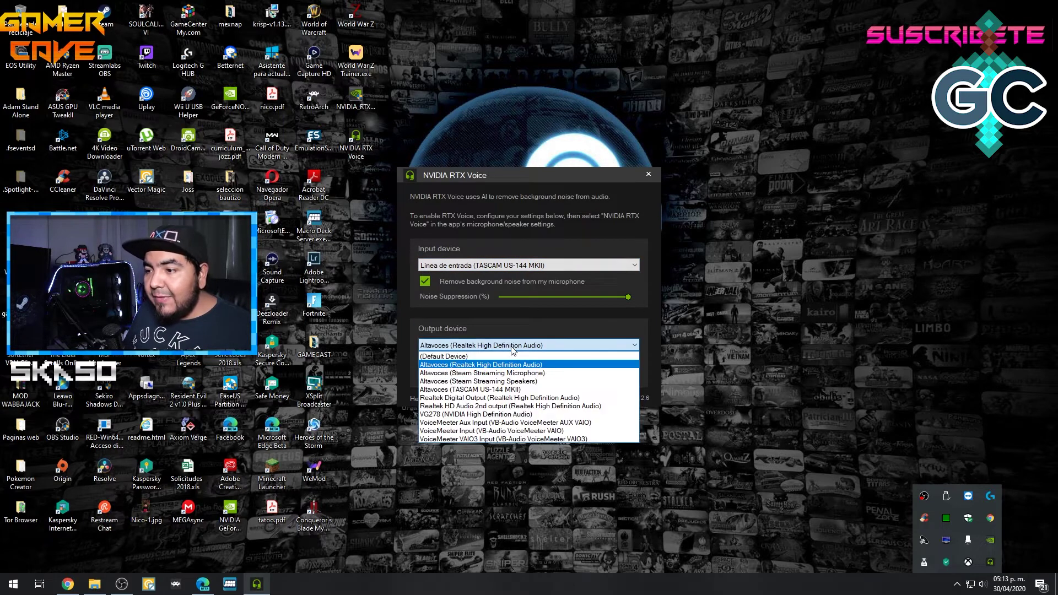
pyautogui.click(500, 406)
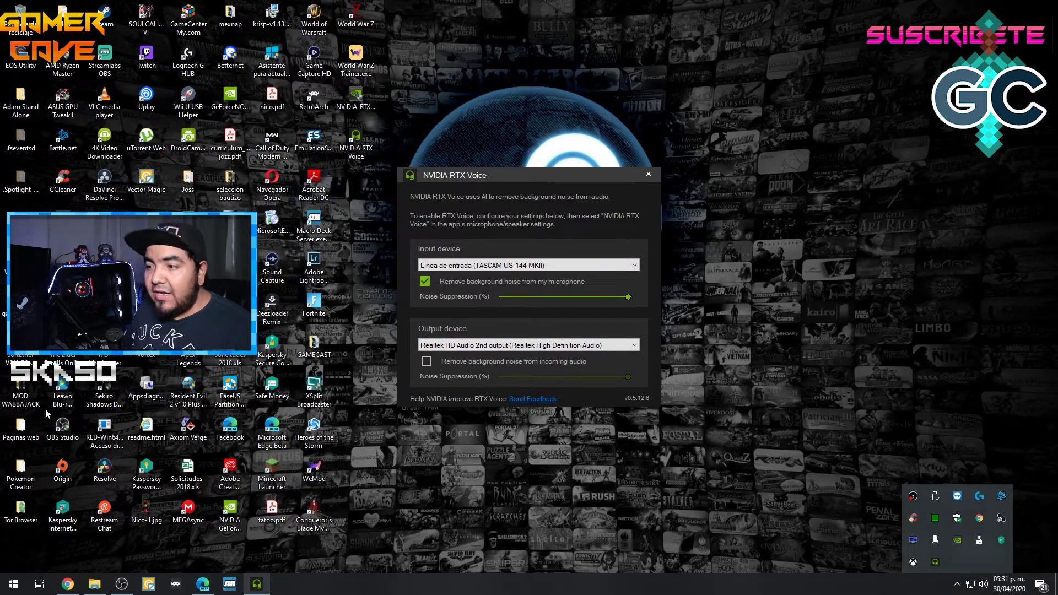
# Find and launch OBS, choosing to start it anyway even though another instance is running
pyautogui.moveTo(122, 584)
pyautogui.click(12, 584)
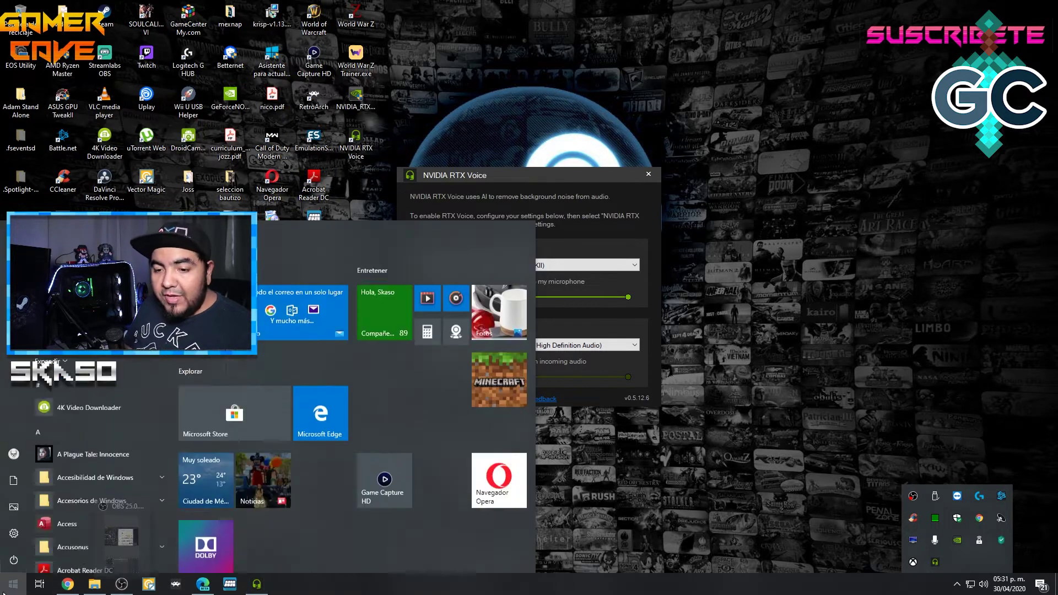
pyautogui.write('obs')
pyautogui.press('Return')
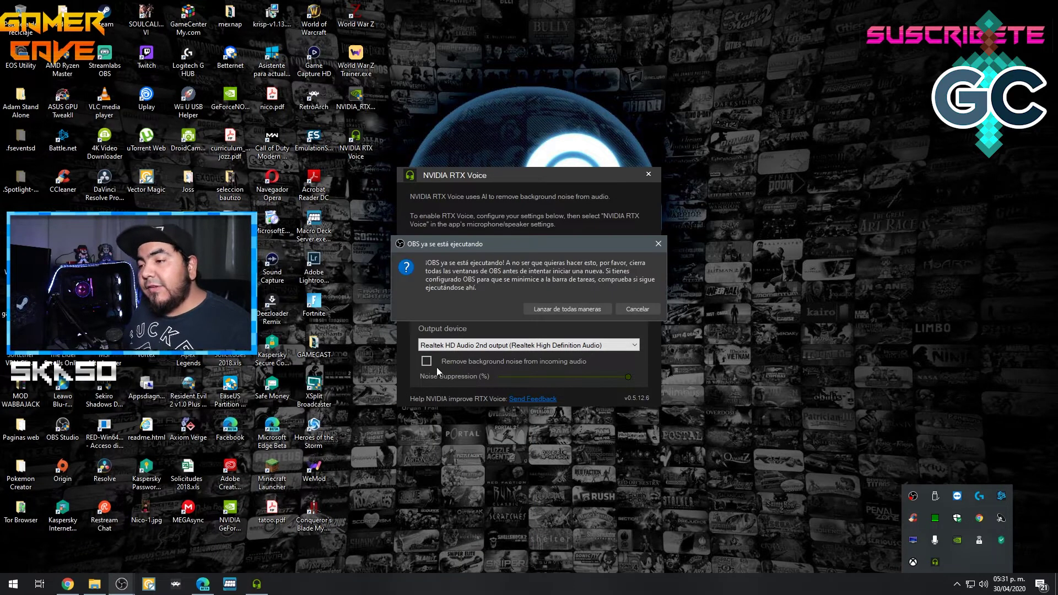
pyautogui.click(558, 308)
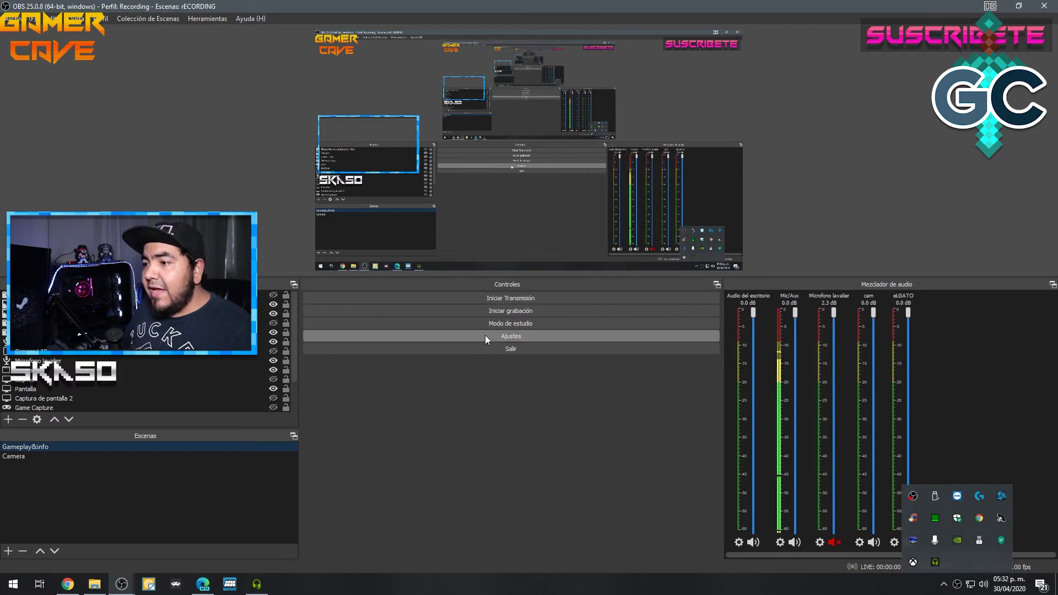
# Examine the audio device settings in OBS, including the Mic/auxiliary device, and close the settings without changes
pyautogui.click(485, 336)
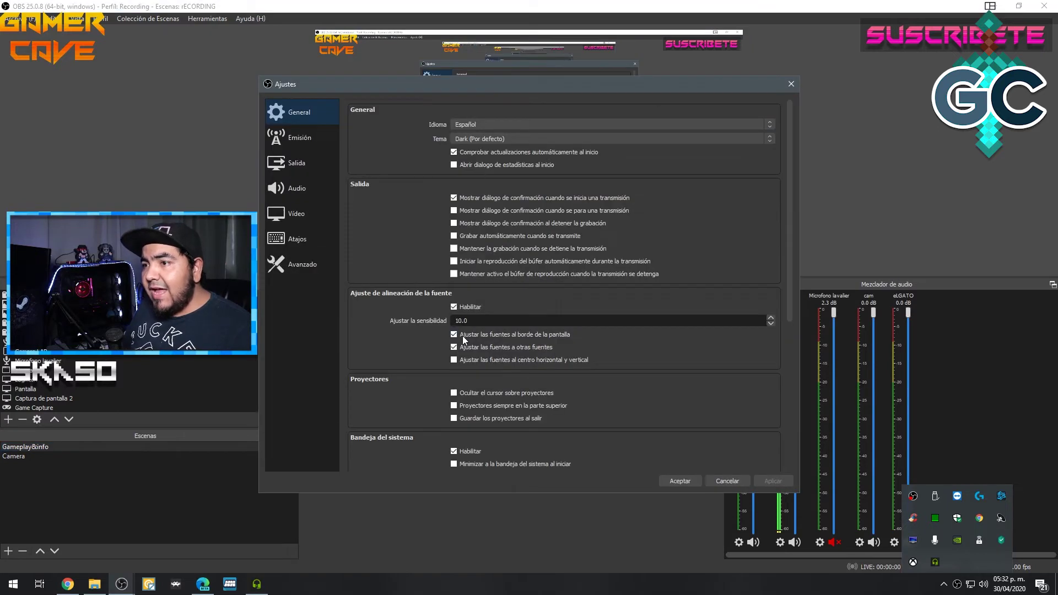
pyautogui.click(282, 188)
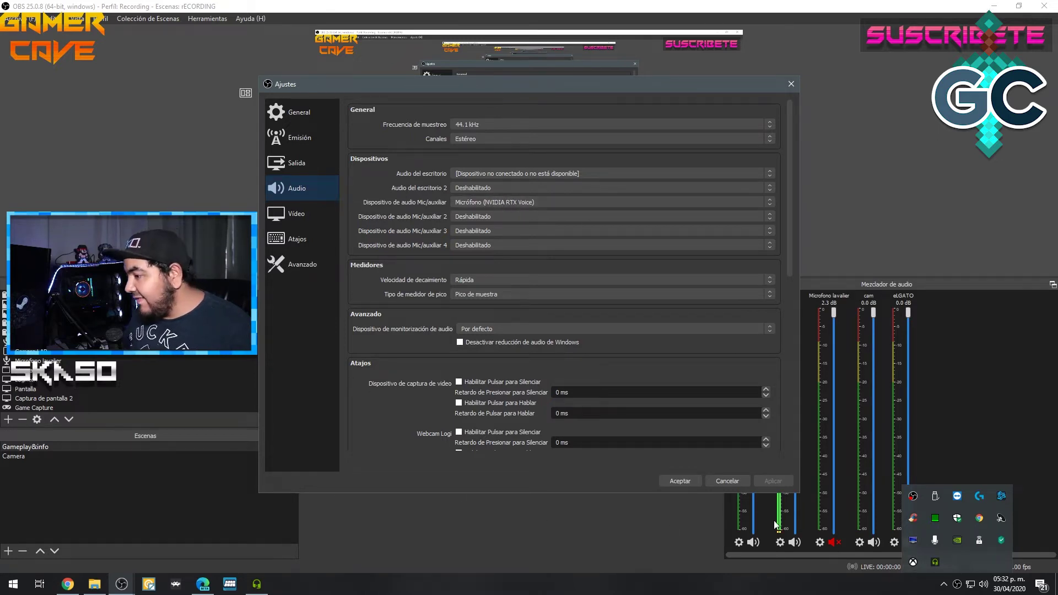
pyautogui.press('Escape')
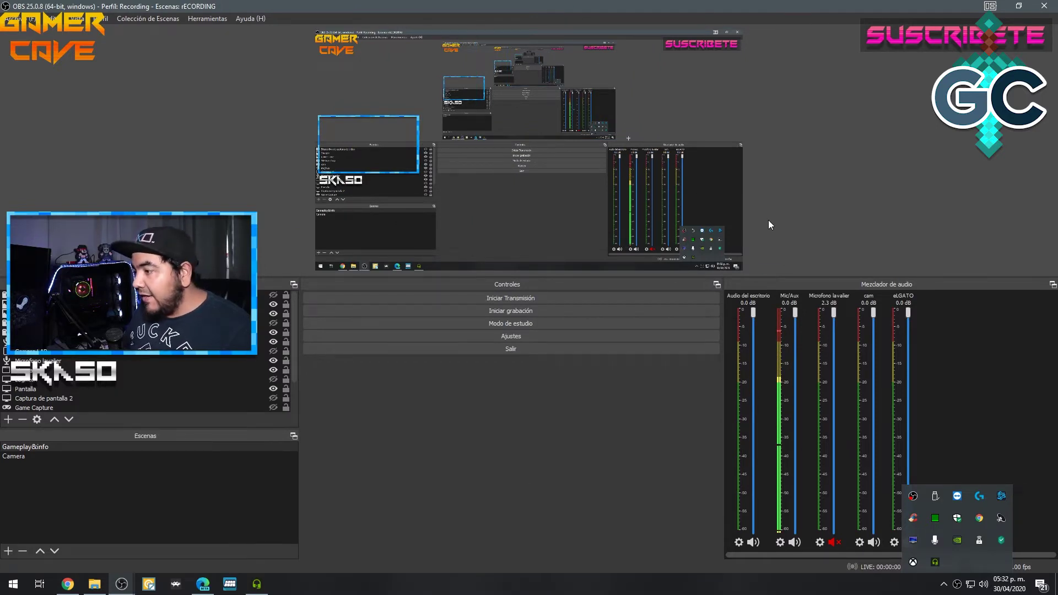
# Open the properties of the Mic/Aux source in the audio mixer and accept Micrófono (NVIDIA RTX Voice) as its device
pyautogui.click(780, 543)
pyautogui.click(819, 525)
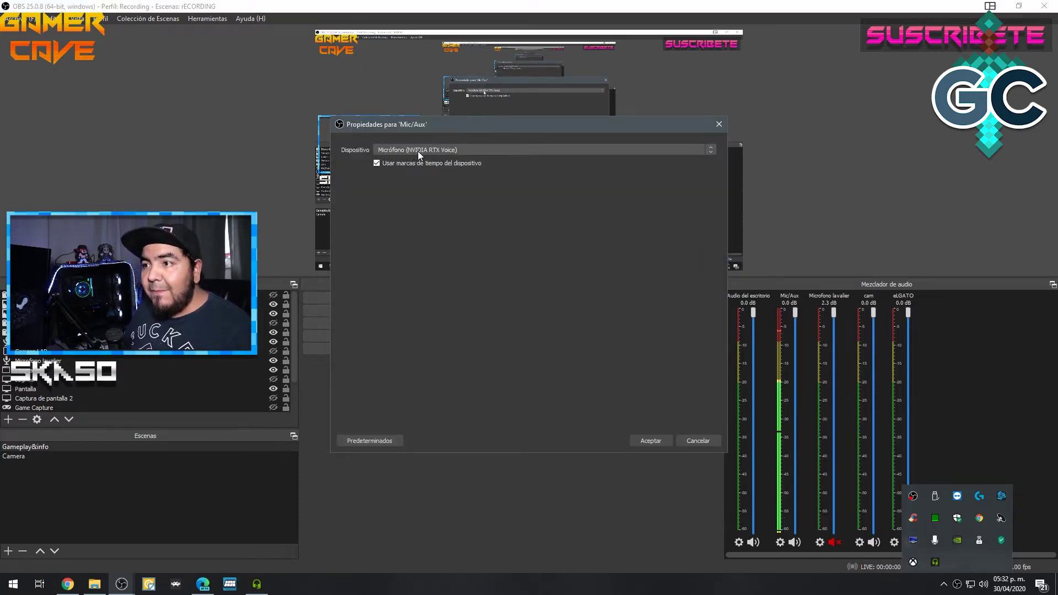
pyautogui.click(455, 150)
pyautogui.press('Escape')
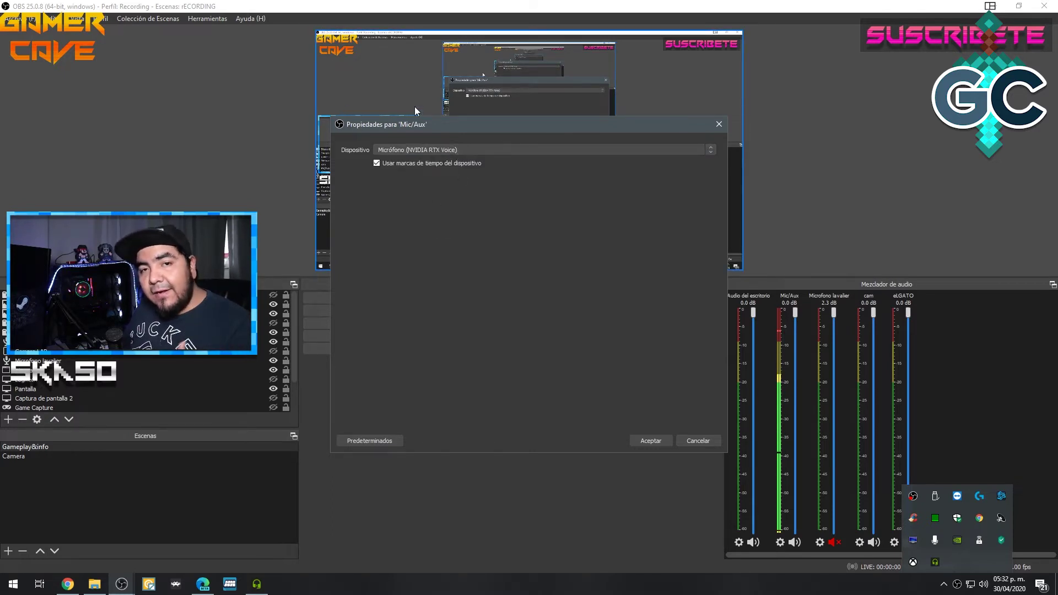
pyautogui.click(650, 440)
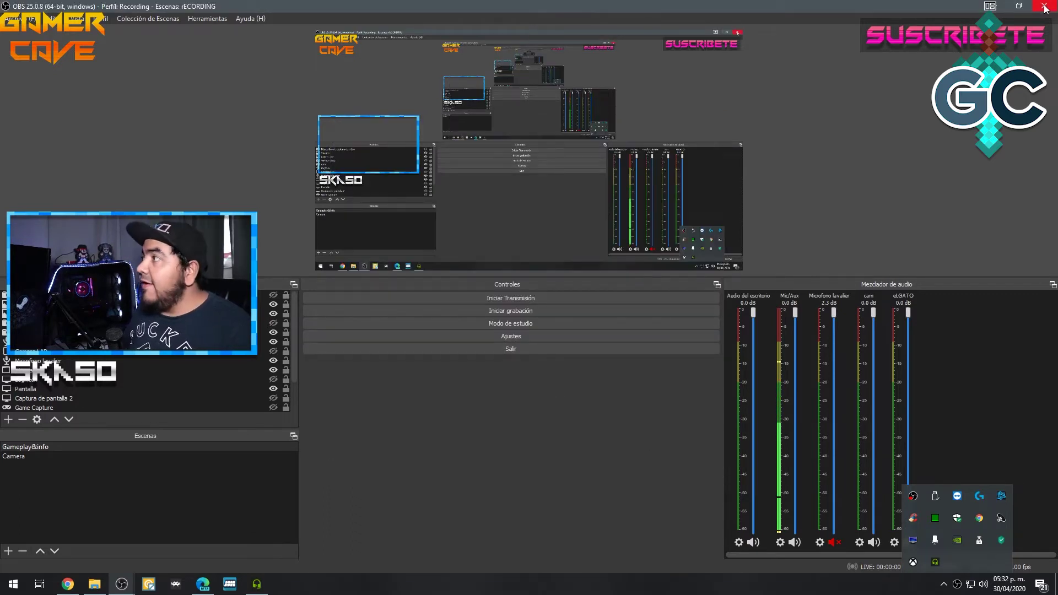
# Switch to NVIDIA RTX Voice, turn microphone noise removal off and on again, and enable background noise removal for incoming audio
pyautogui.click(257, 584)
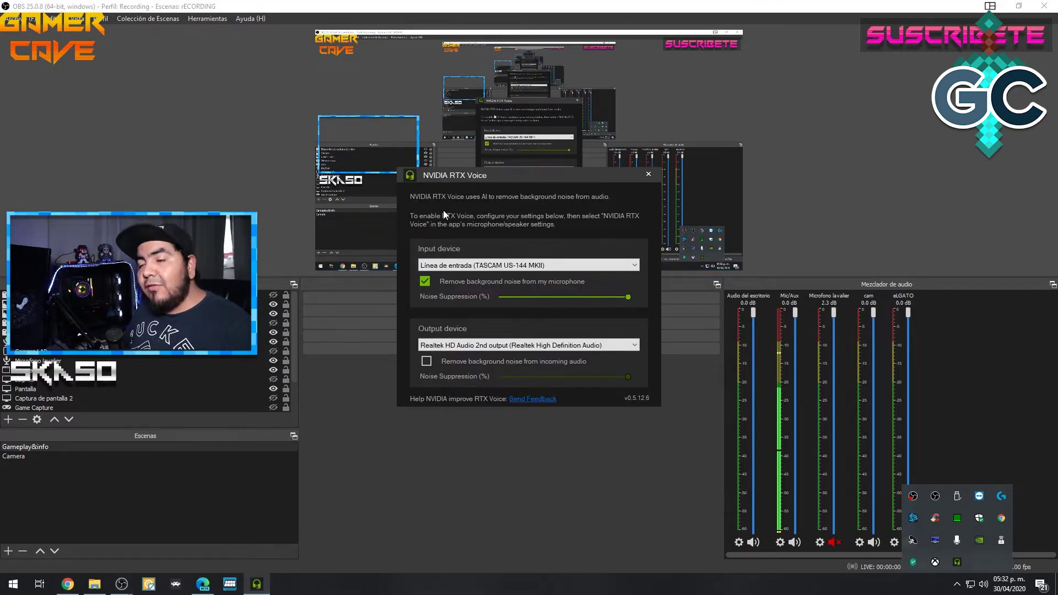
pyautogui.click(428, 283)
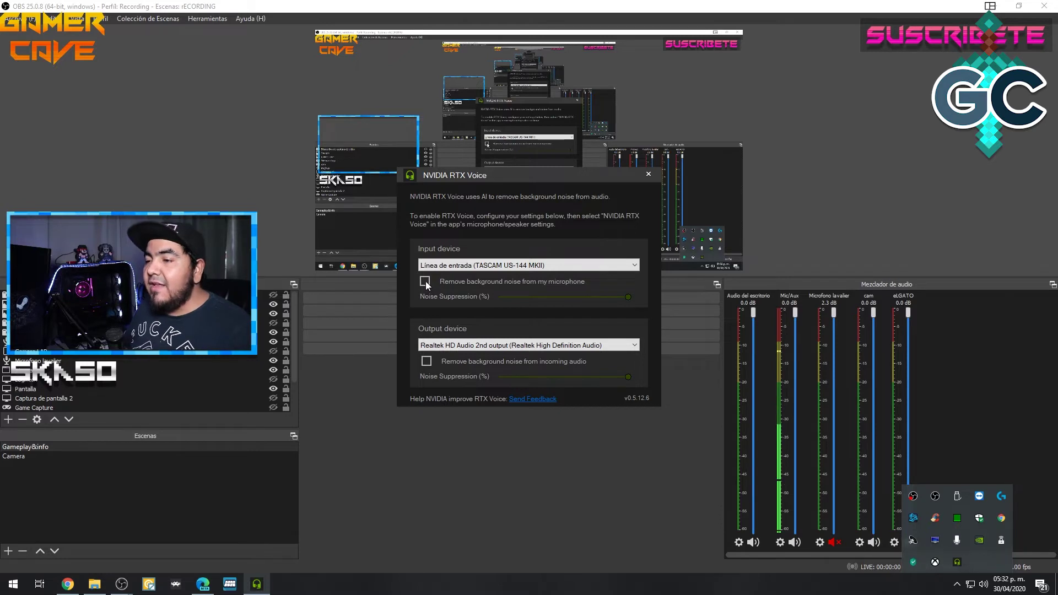
pyautogui.click(425, 281)
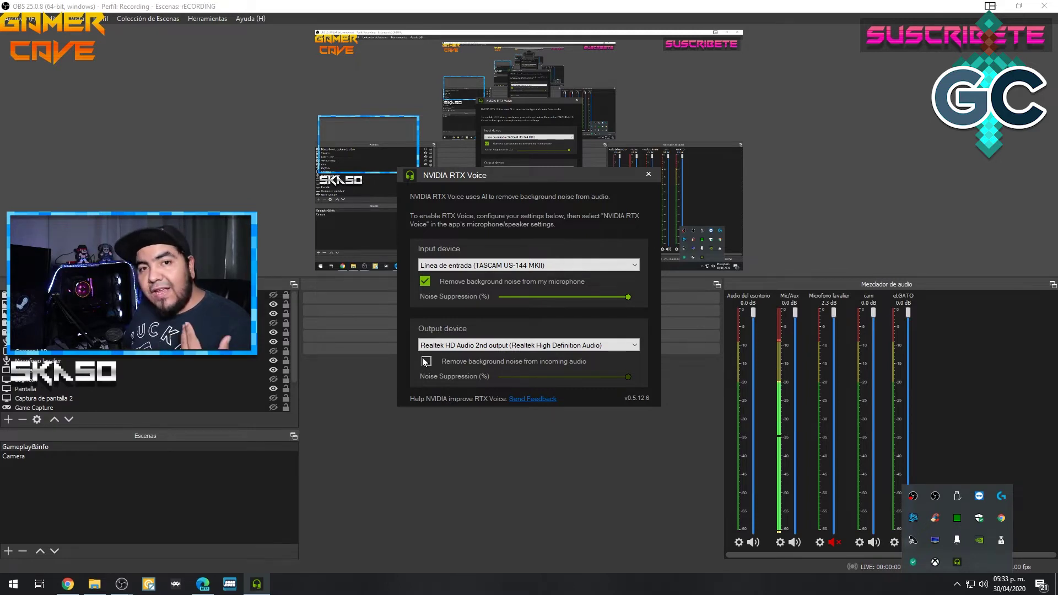
pyautogui.click(426, 361)
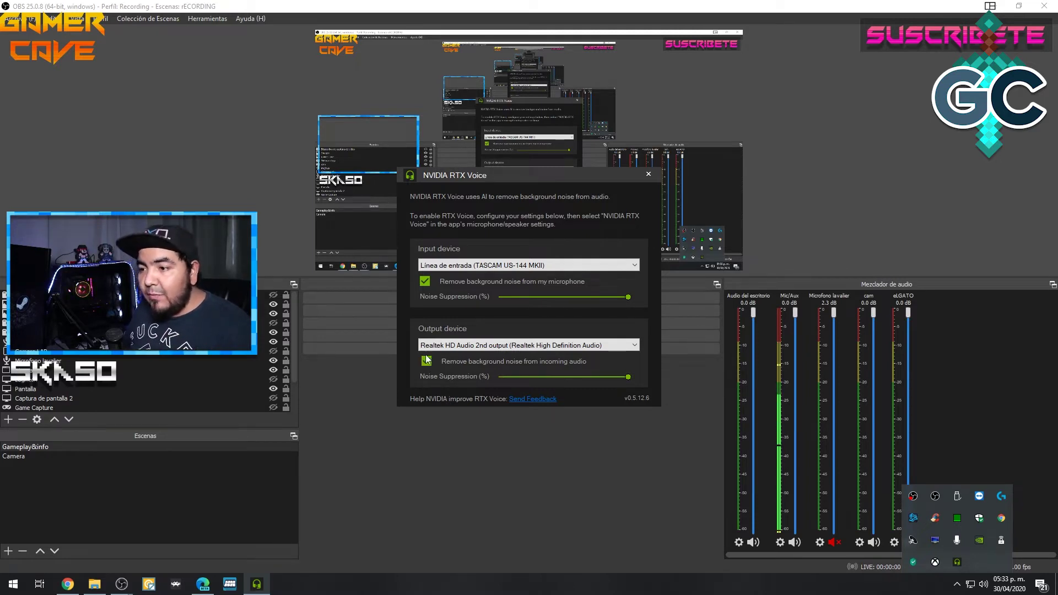
# Close the OBS window, then search for and open Discord
pyautogui.click(1044, 6)
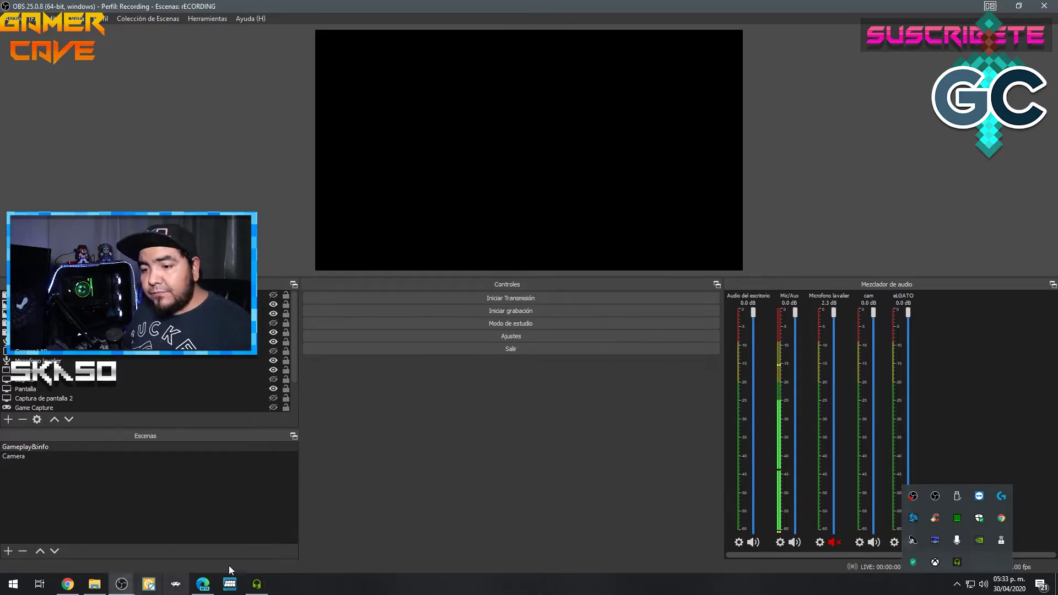
pyautogui.press('super')
pyautogui.write('di')
pyautogui.press('Escape')
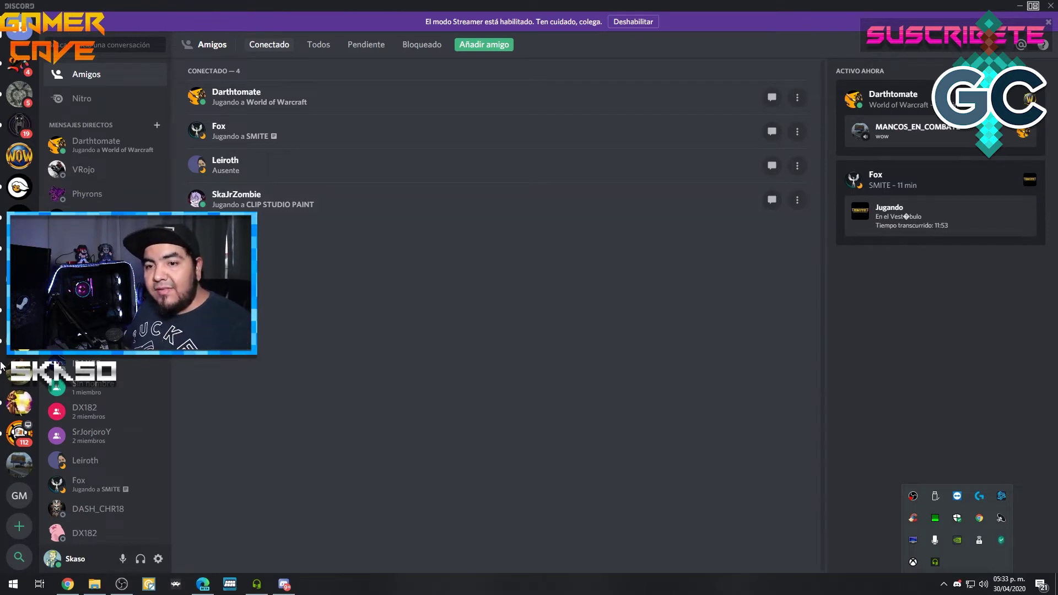
# Open Discord's voice and video settings and set the input device to Micrófono (NVIDIA RTX Voice)
pyautogui.click(158, 559)
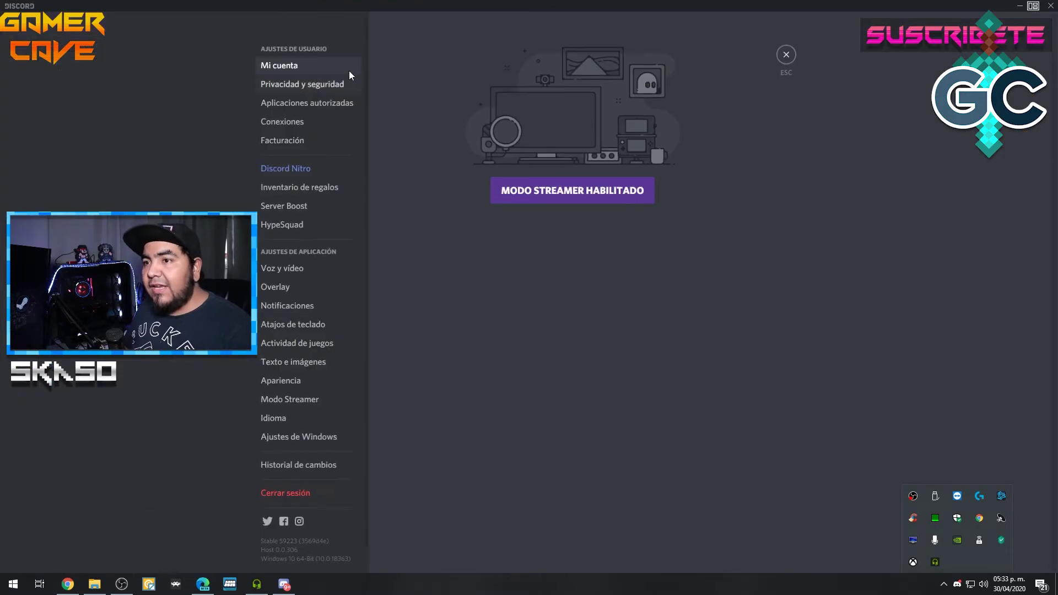
pyautogui.click(282, 267)
pyautogui.click(487, 87)
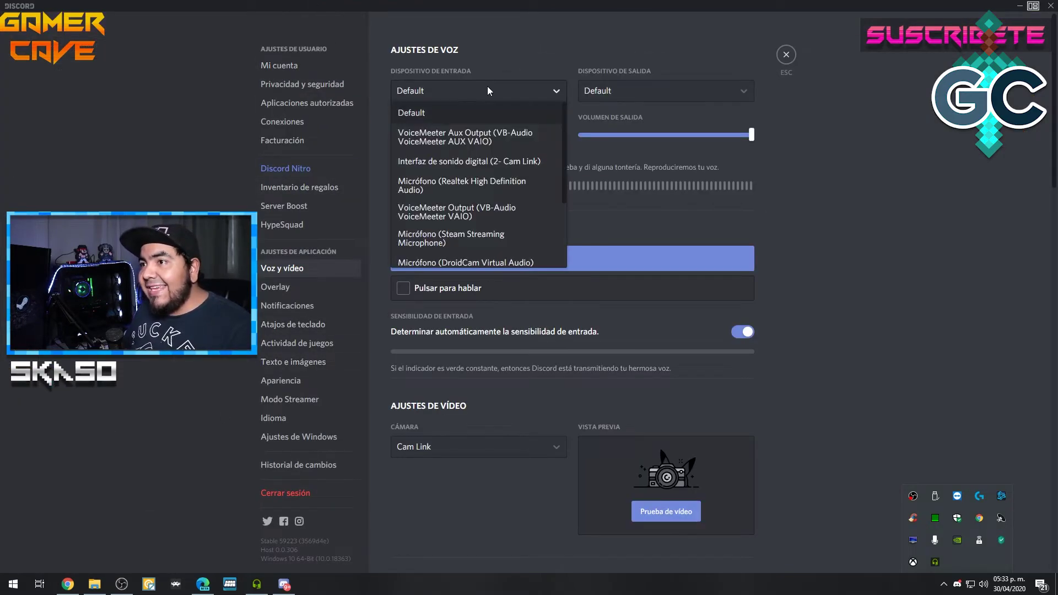
pyautogui.scroll(-2, 496, 218)
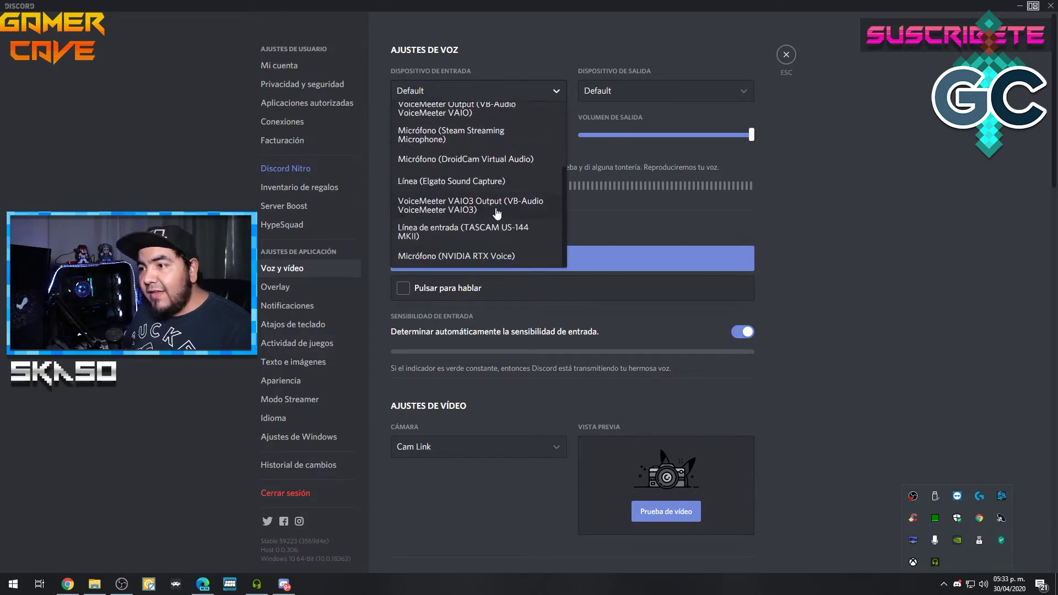
pyautogui.scroll(3, 423, 187)
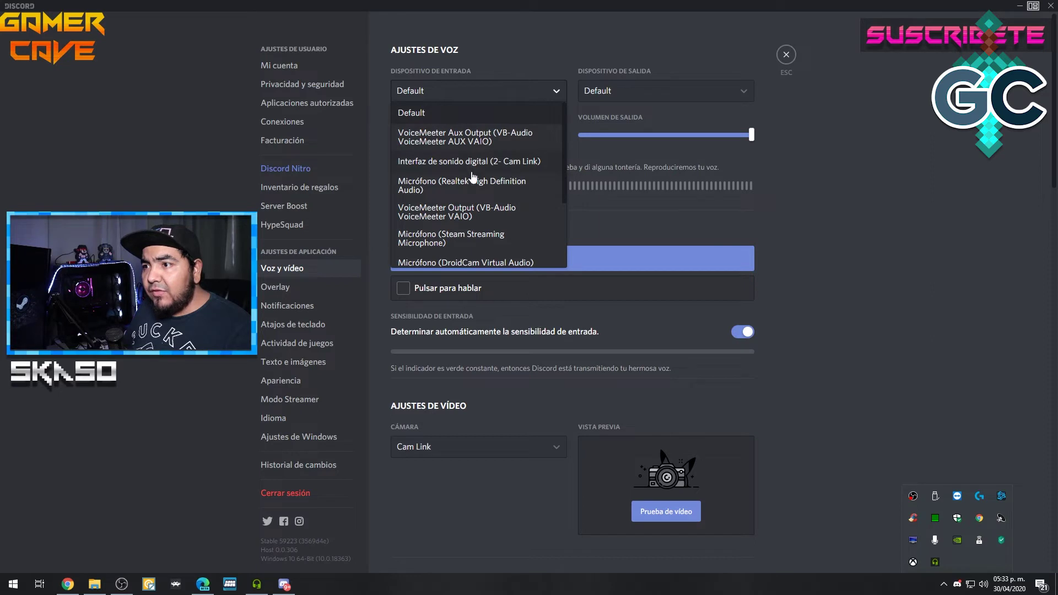
pyautogui.scroll(-1, 478, 197)
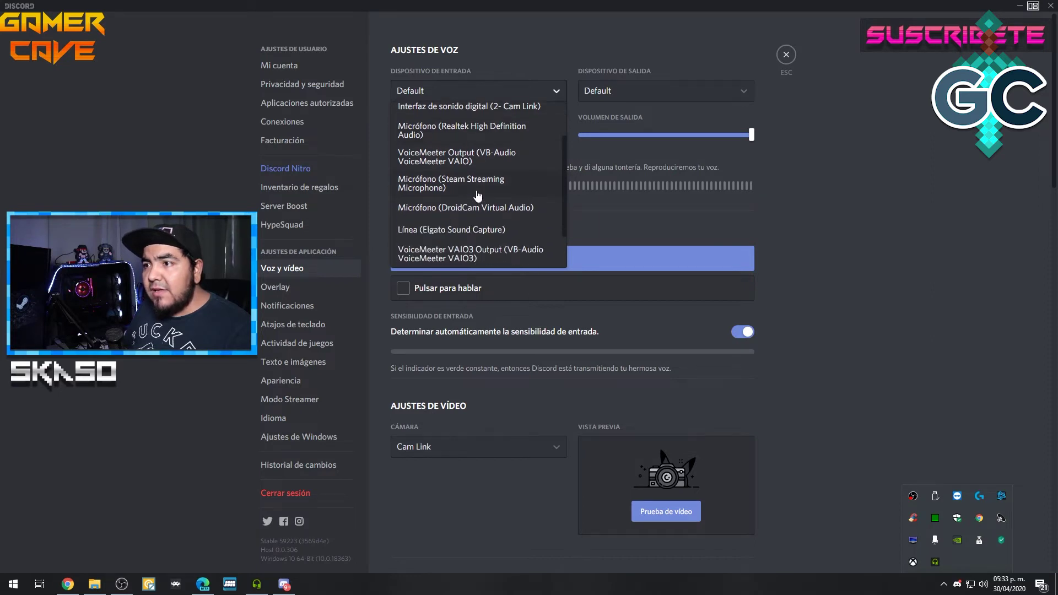
pyautogui.scroll(-1, 479, 198)
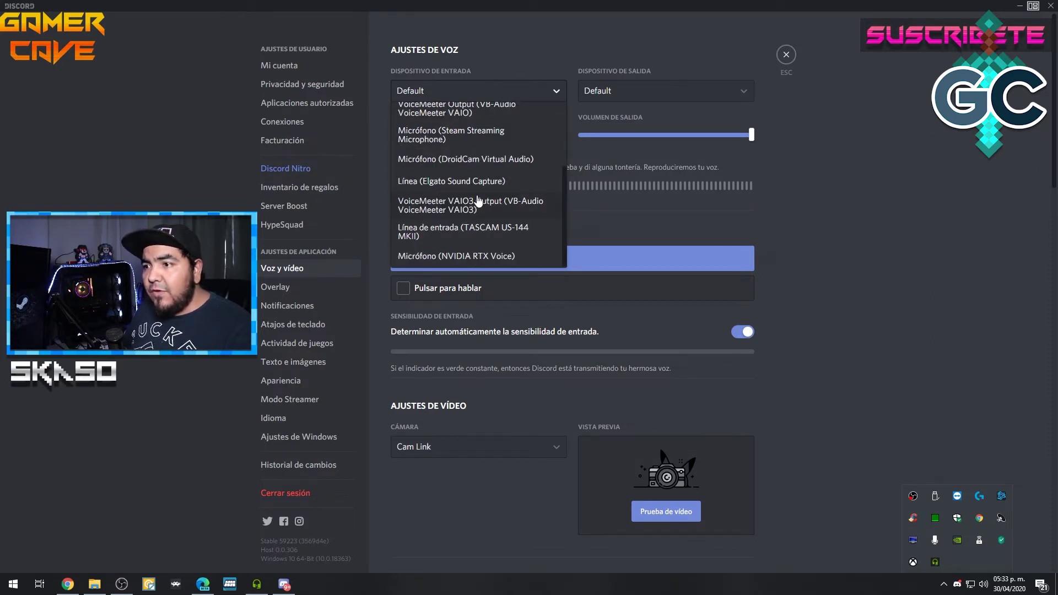
pyautogui.click(482, 256)
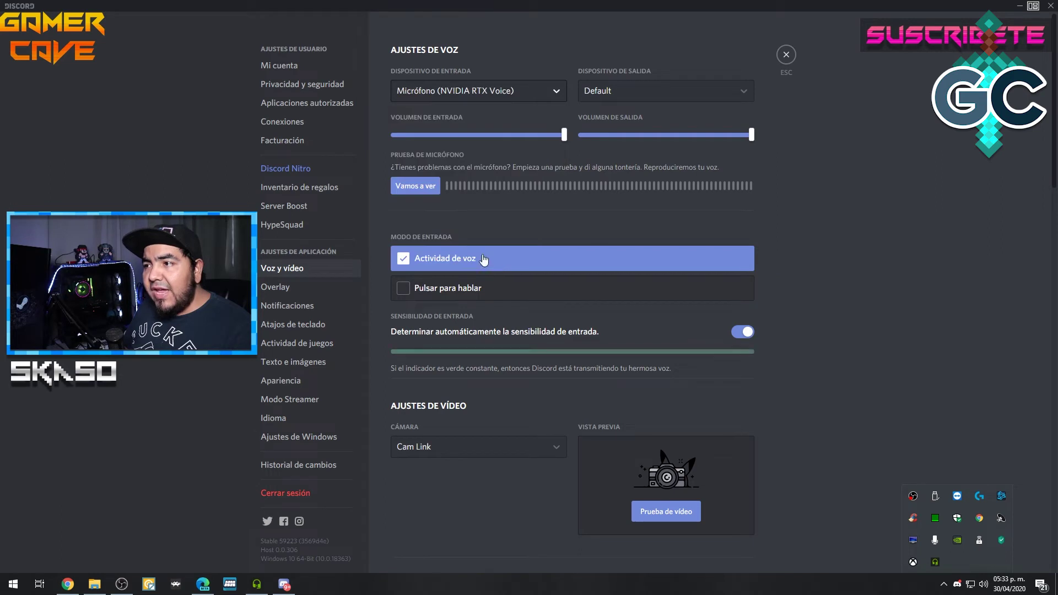
# Set Discord's output device to Speakers (NVIDIA RTX Voice)
pyautogui.click(720, 93)
pyautogui.scroll(-3, 670, 181)
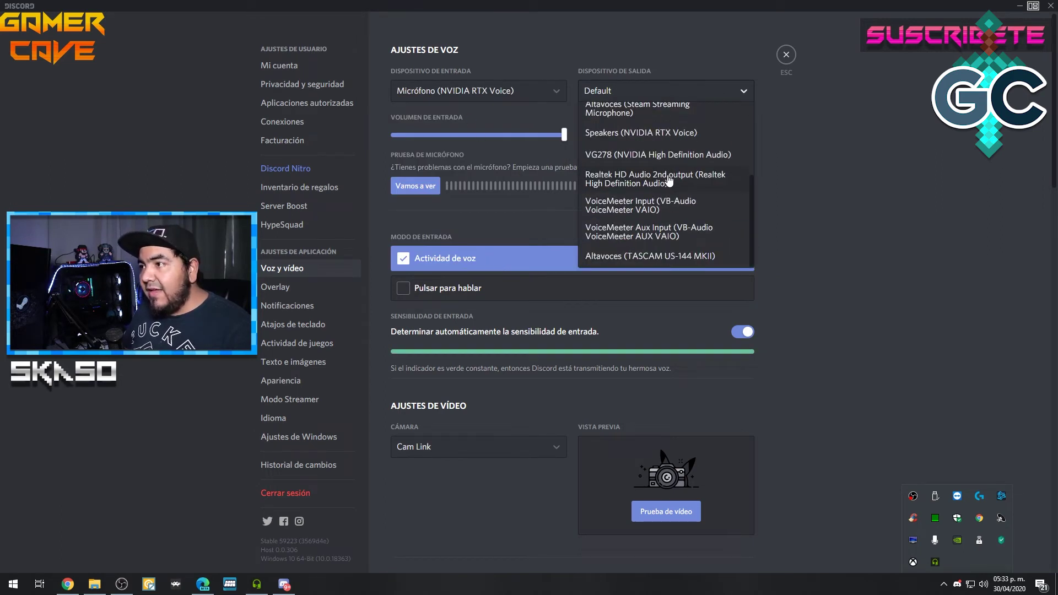
pyautogui.click(629, 134)
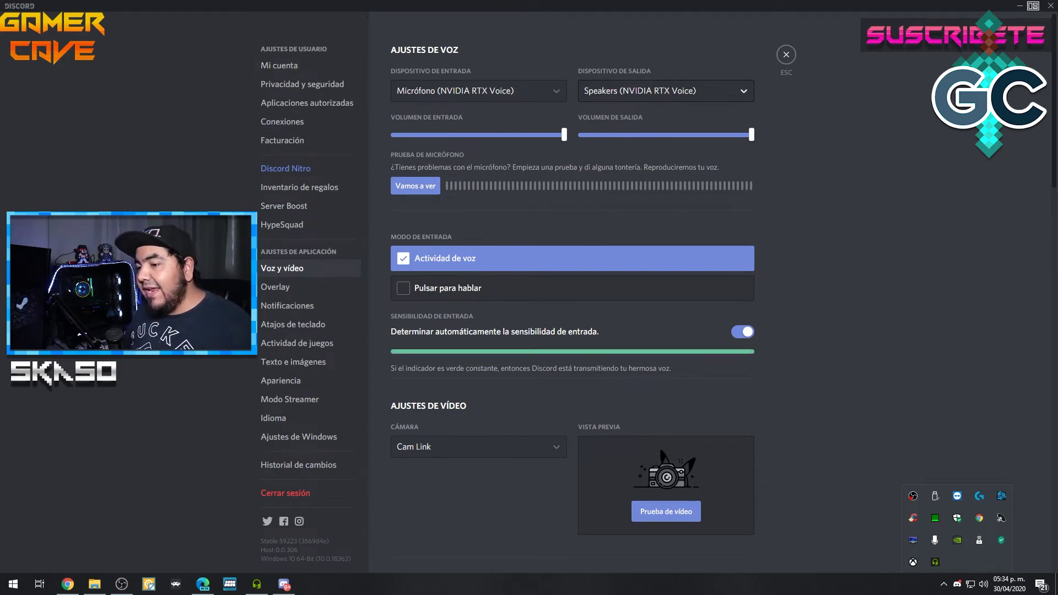
# Switch to NVIDIA RTX Voice and set the noise suppression to maximum for incoming audio
pyautogui.click(257, 584)
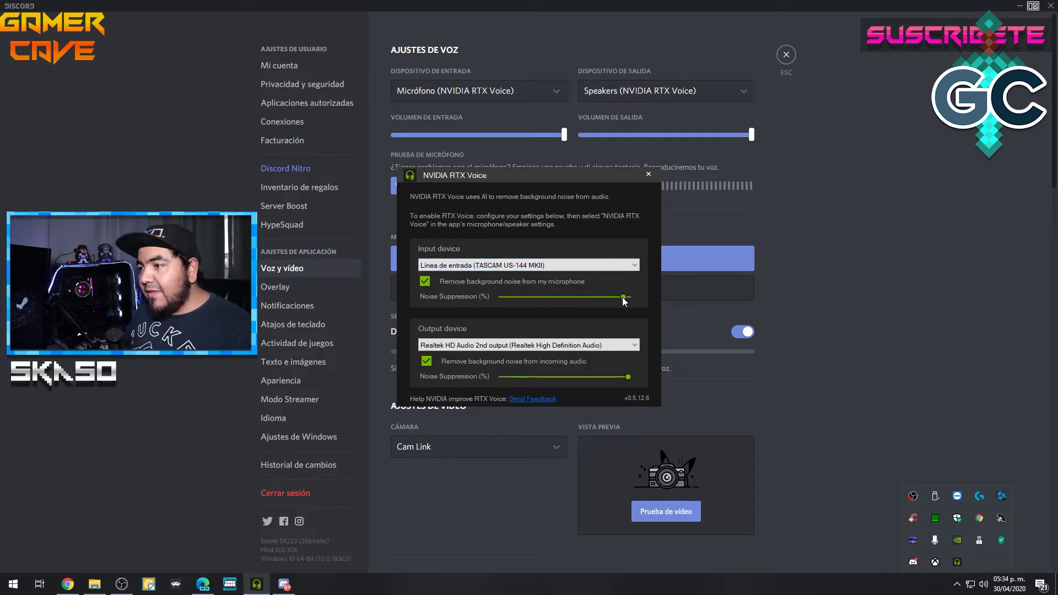
pyautogui.moveTo(629, 377); pyautogui.dragTo(644, 398)
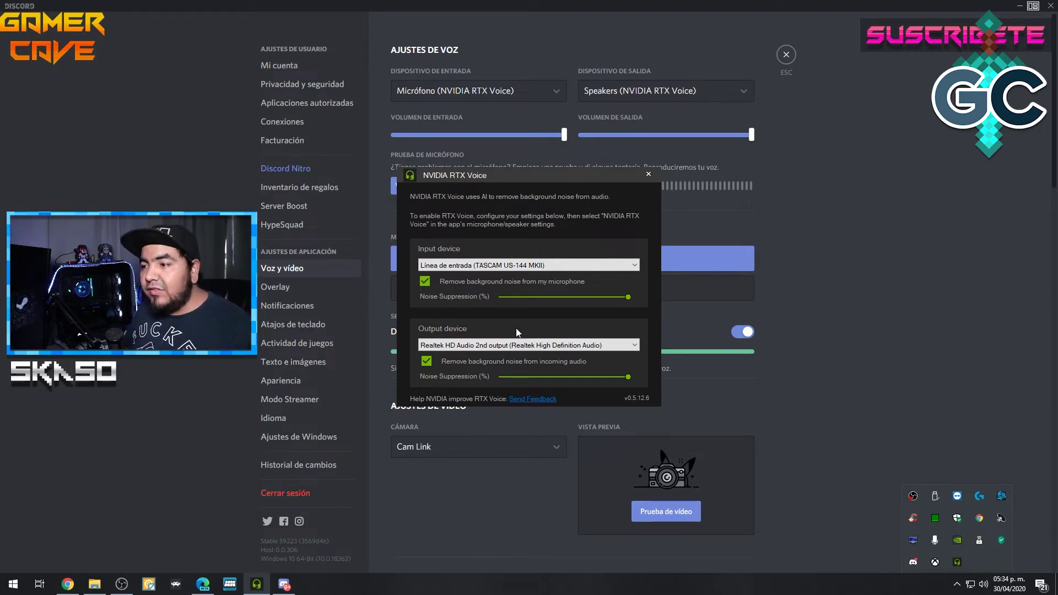
# Return to Discord, leave its settings and close the Discord window
pyautogui.click(801, 51)
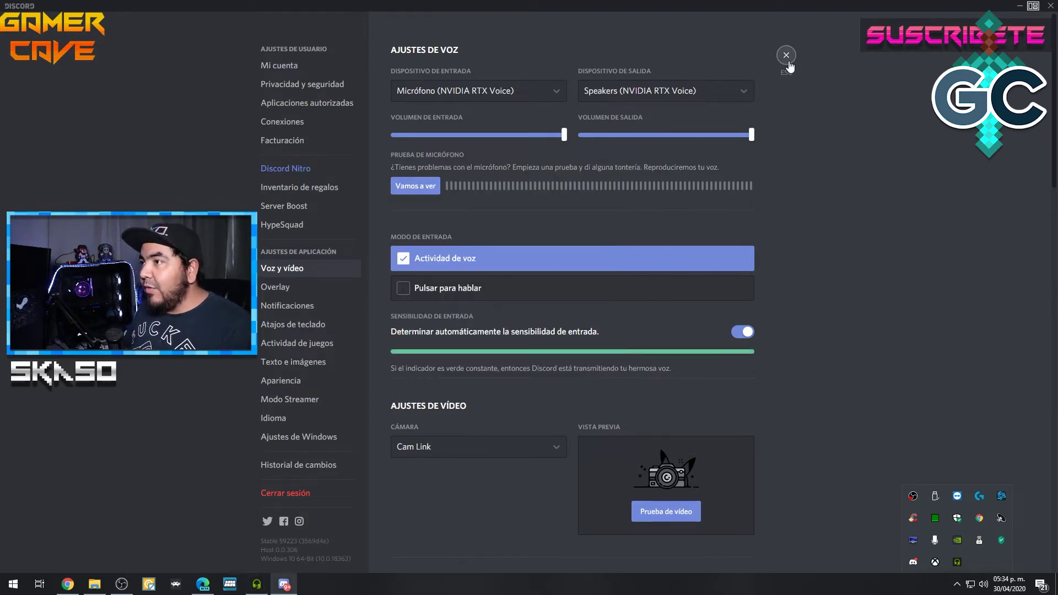
pyautogui.click(788, 61)
pyautogui.click(1051, 6)
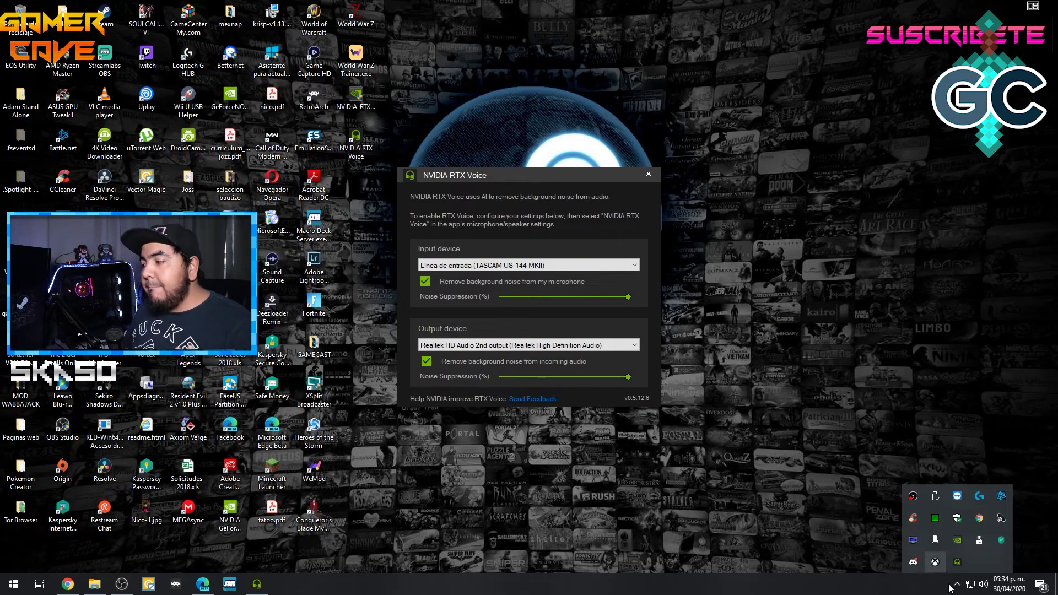
pyautogui.click(983, 584)
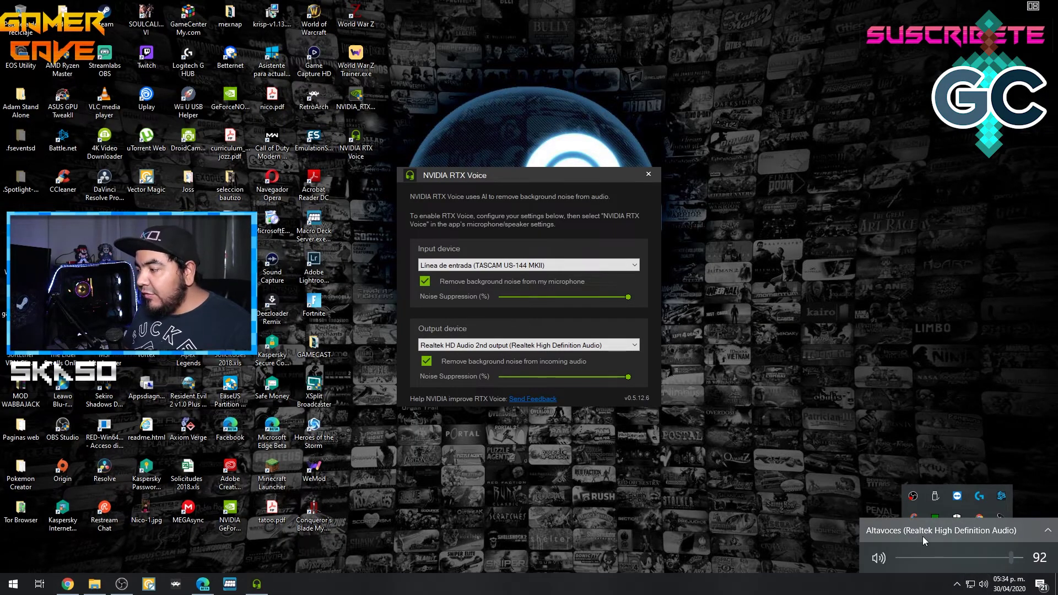
pyautogui.click(924, 532)
pyautogui.press('Escape')
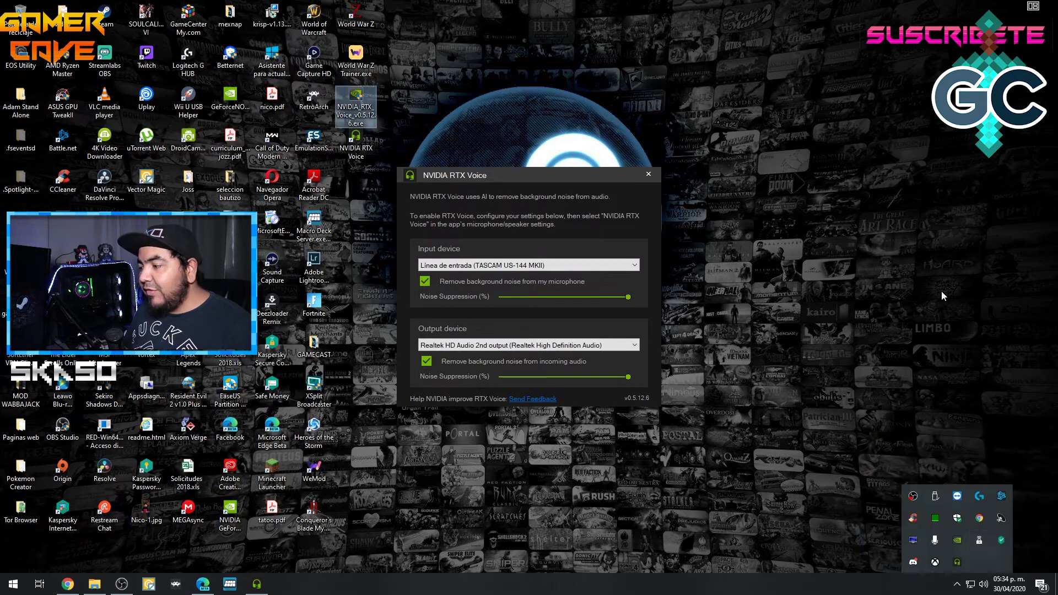
# Set the Windows playback device to Speakers (NVIDIA RTX Voice) and raise its volume to 100
pyautogui.click(983, 584)
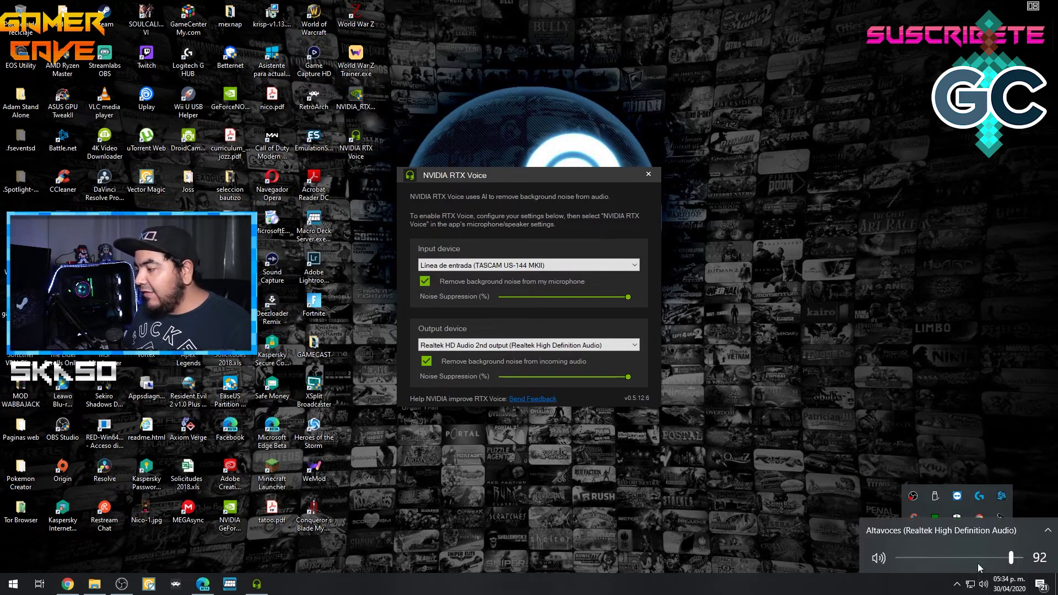
pyautogui.click(970, 532)
pyautogui.click(908, 513)
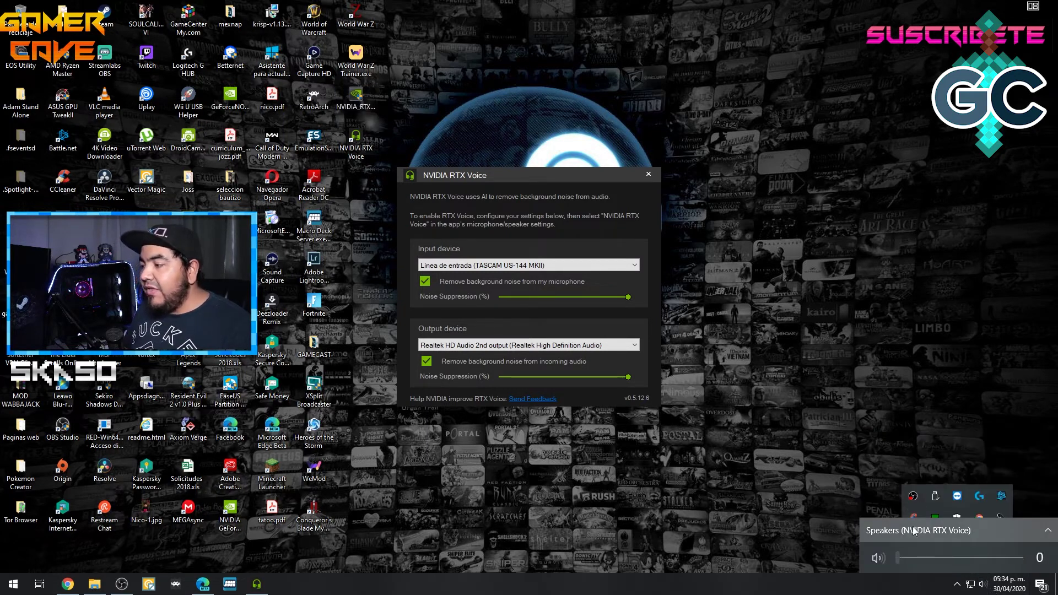
pyautogui.moveTo(899, 558); pyautogui.dragTo(1013, 560)
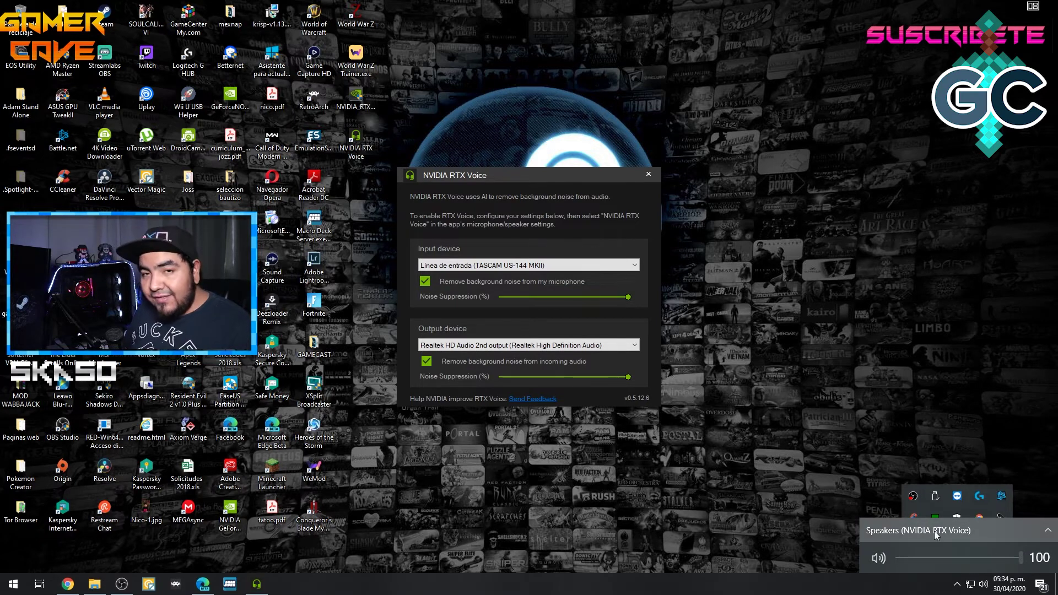
# Switch the Windows playback device back to Altavoces (Realtek High Definition Audio)
pyautogui.click(936, 533)
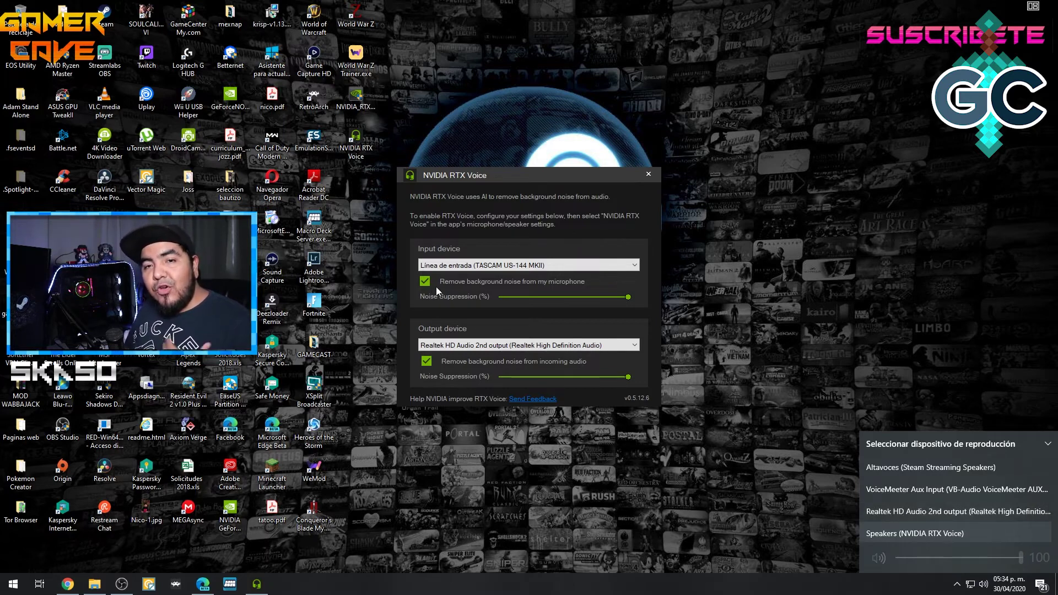
pyautogui.scroll(-2, 911, 524)
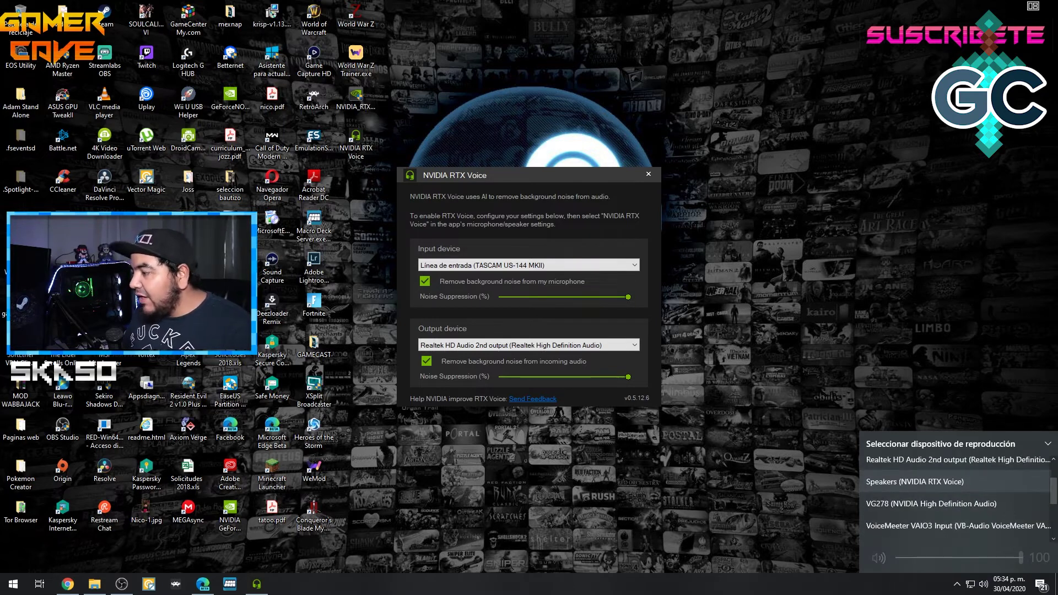
pyautogui.scroll(-3, 951, 511)
pyautogui.scroll(-2, 951, 506)
pyautogui.scroll(2, 951, 505)
pyautogui.scroll(-2, 948, 509)
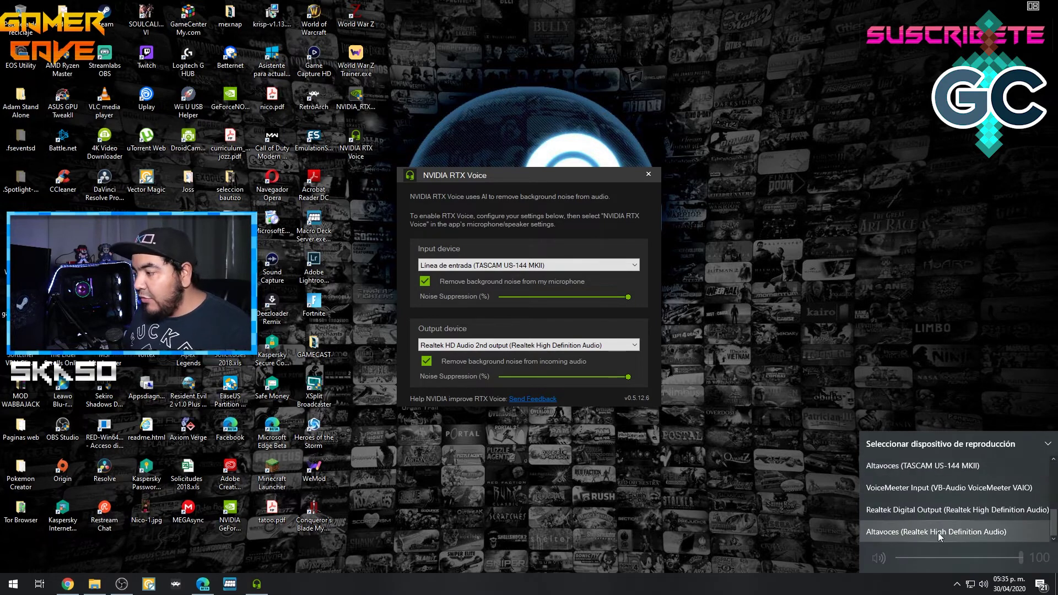
pyautogui.click(938, 533)
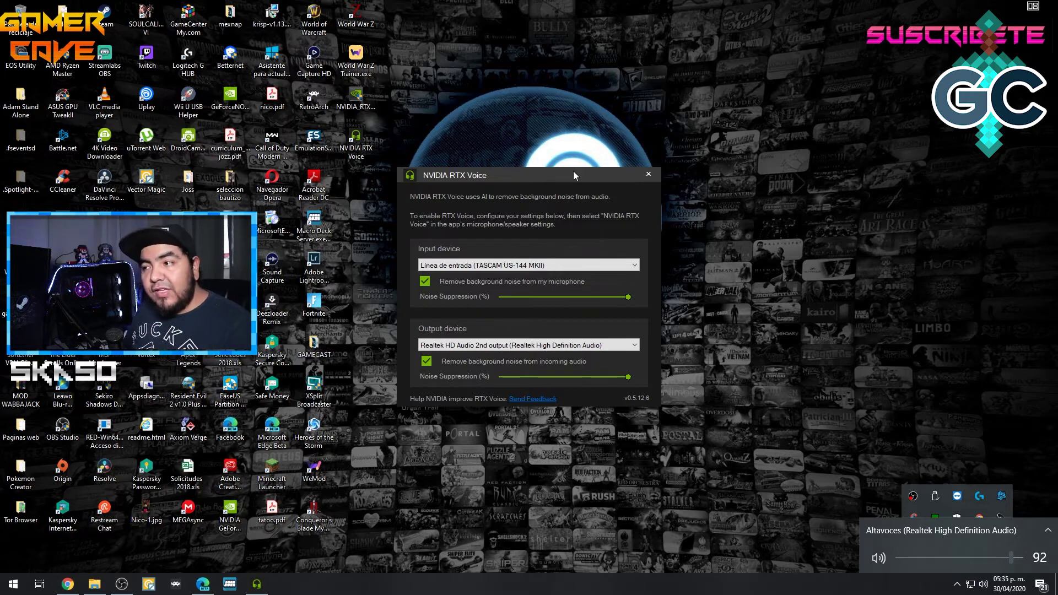
# Turn the microphone's background noise removal off and on again, and set its noise suppression to about 60%
pyautogui.moveTo(118, 589)
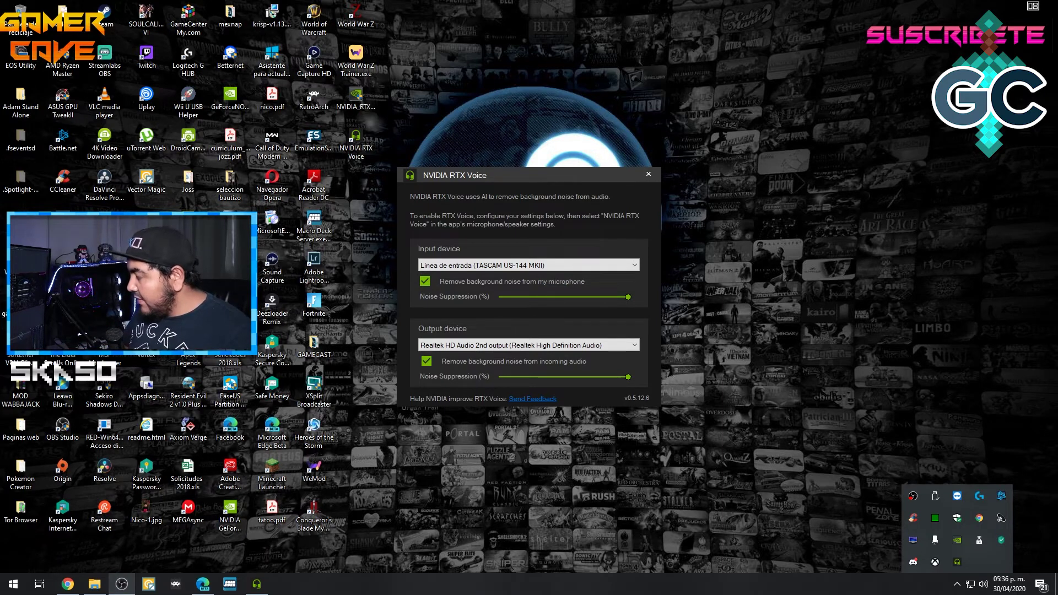
pyautogui.click(425, 283)
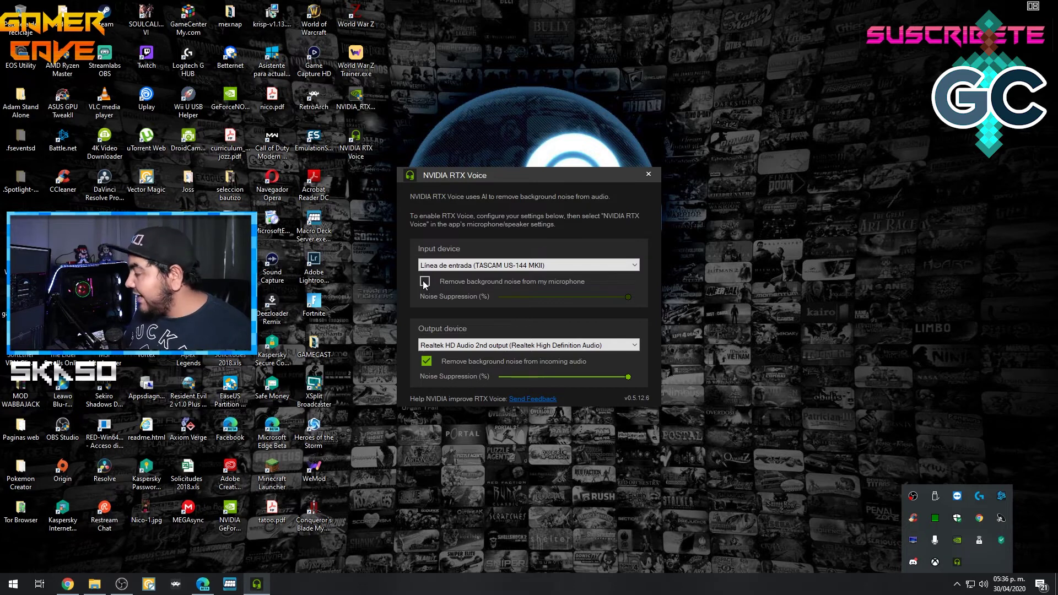
pyautogui.click(424, 282)
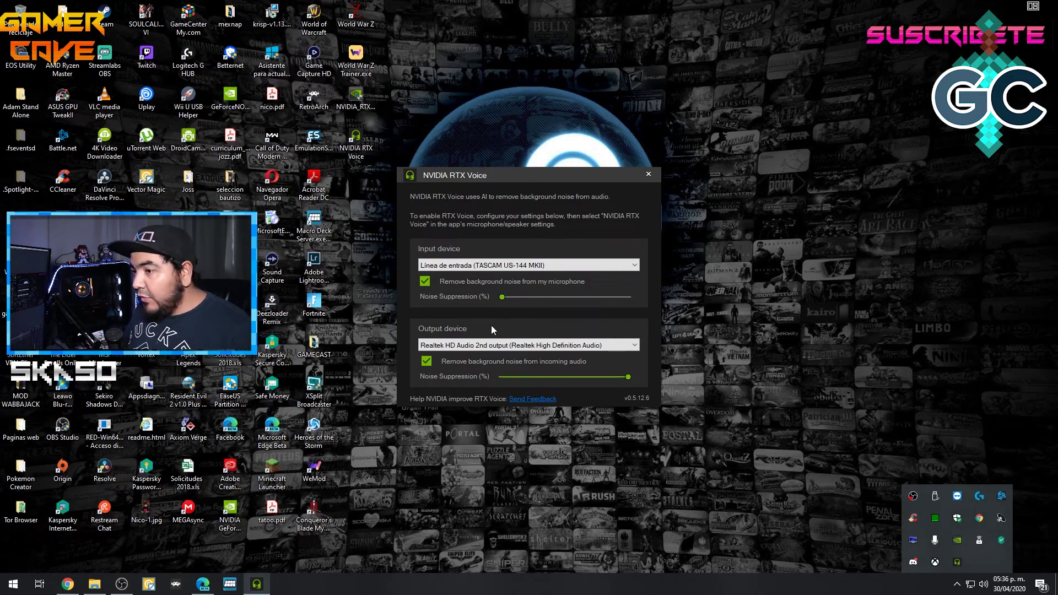
pyautogui.moveTo(501, 298); pyautogui.dragTo(579, 304)
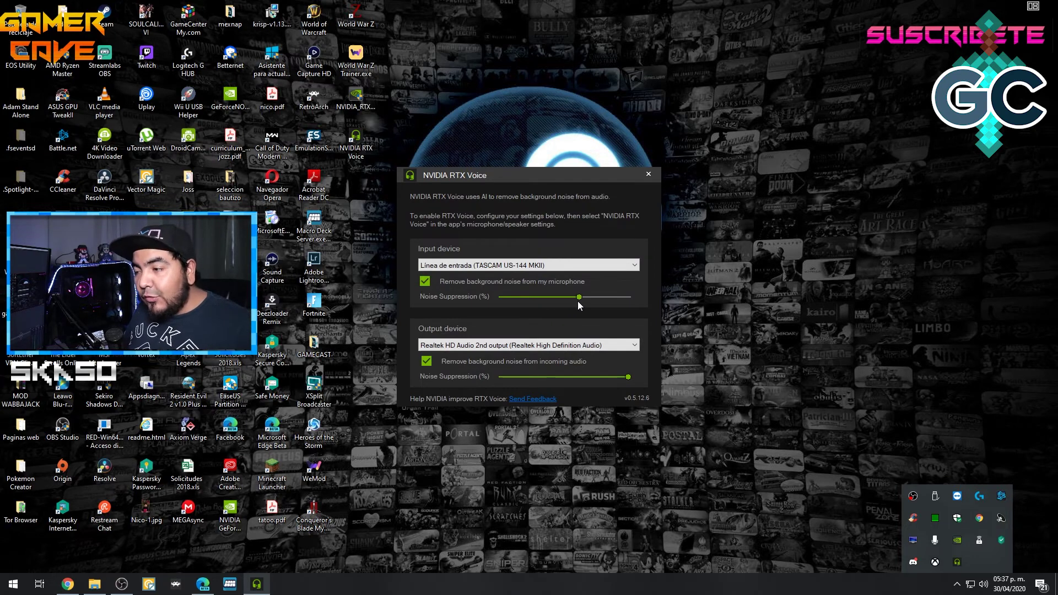